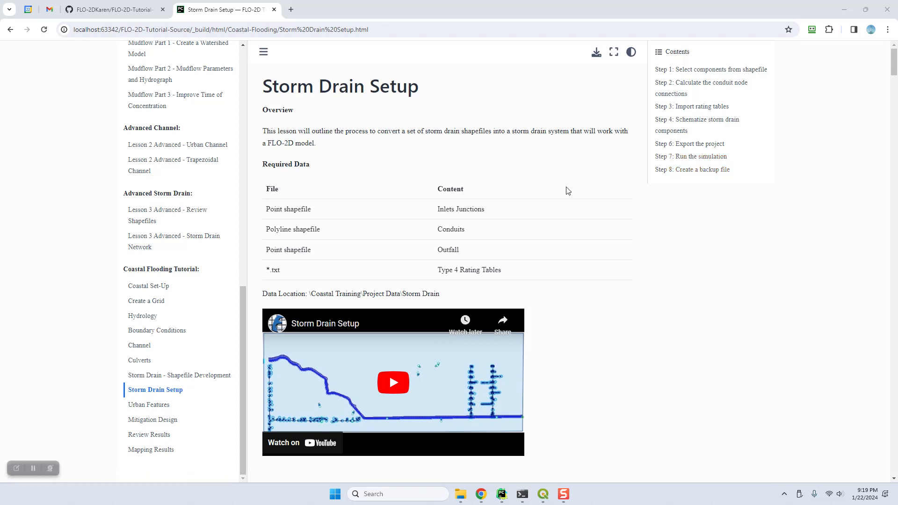
Scroll the FLO-2D tutorial page to the Step 1 inlet field-selection screenshot
scroll(603, 220, "down", 1)
scroll(603, 221, "down", 1)
scroll(603, 221, "up", 2)
scroll(584, 334, "down", 4)
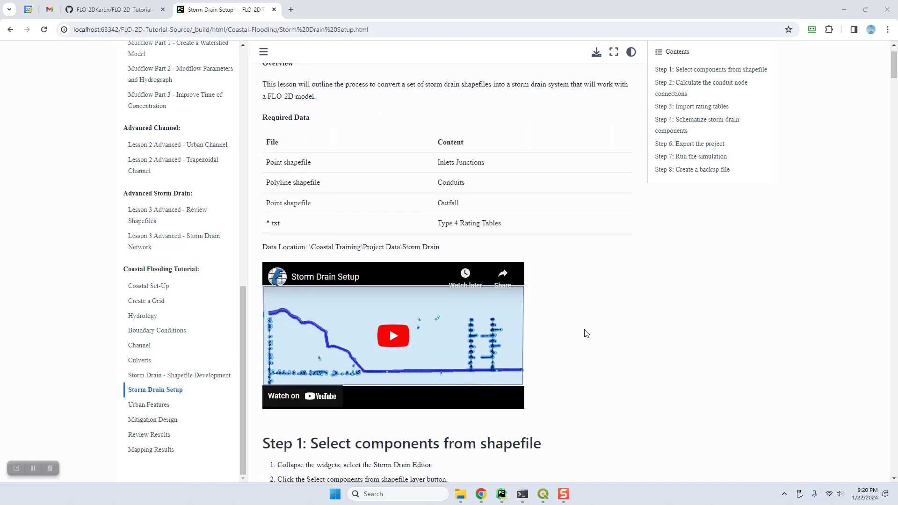
scroll(586, 334, "down", 3)
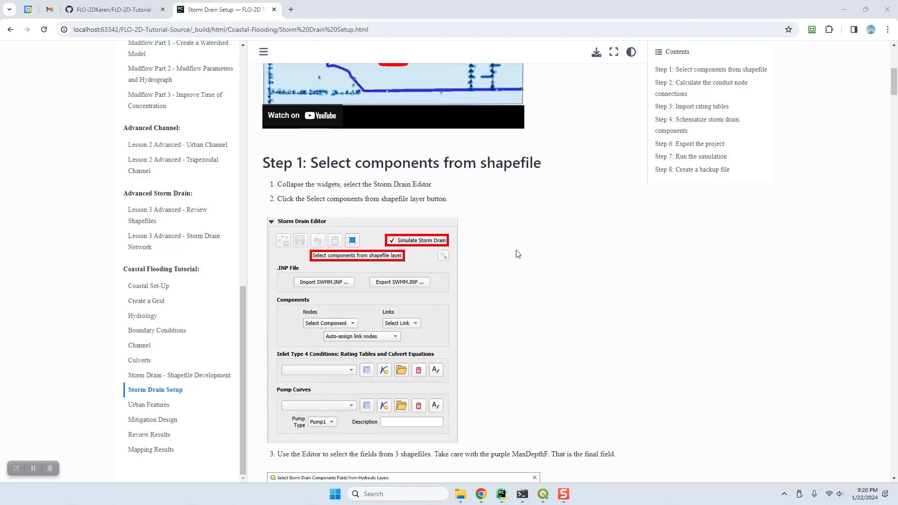
scroll(517, 253, "down", 3)
scroll(517, 253, "up", 4)
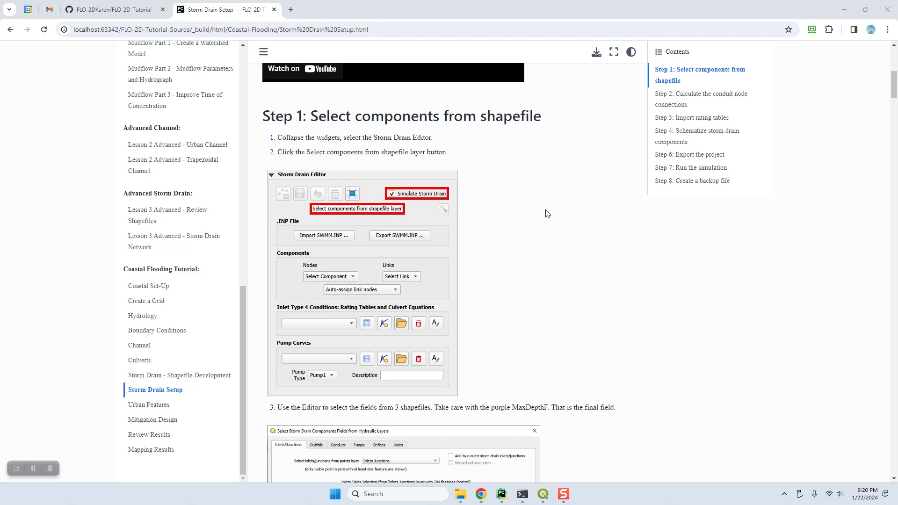
scroll(546, 213, "down", 6)
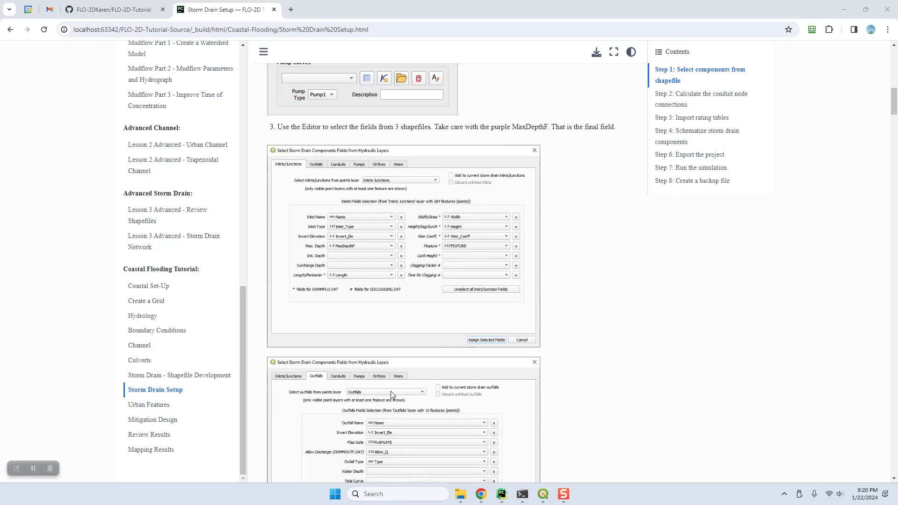
scroll(391, 392, "down", 3)
scroll(391, 390, "up", 5)
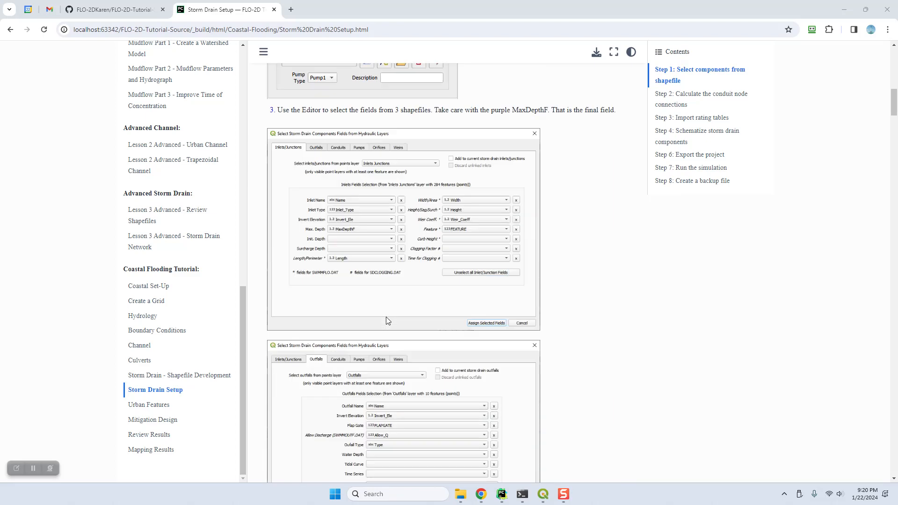
View the field-selection screenshot in its own tab, then bring the QGIS Coastal Project forward
right_click(368, 253)
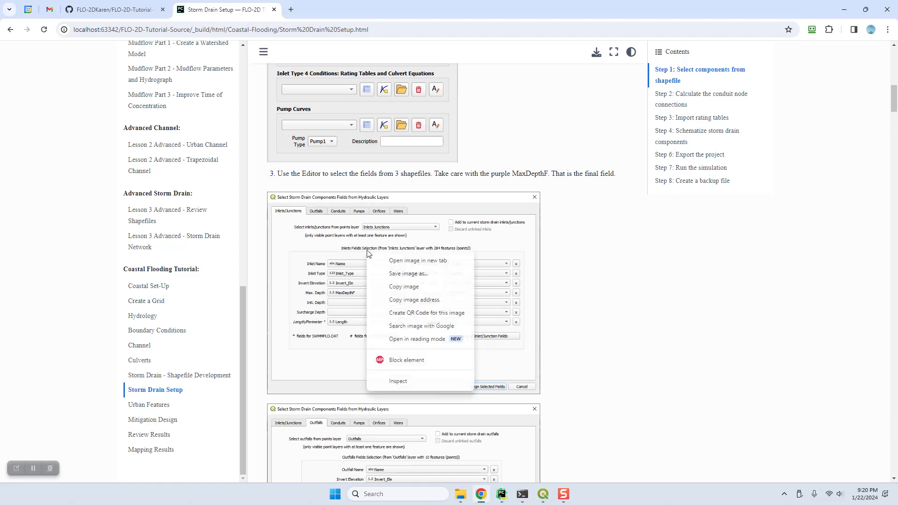
left_click(405, 261)
left_click(318, 14)
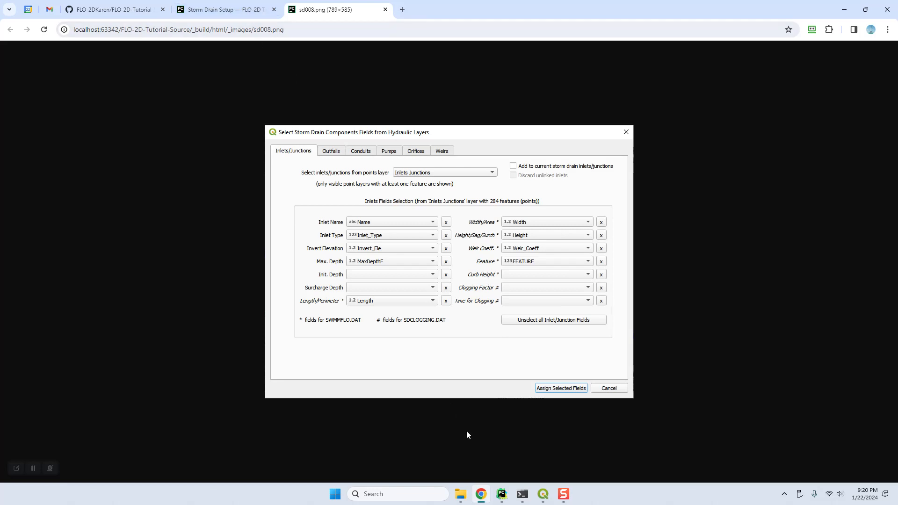
left_click(543, 495)
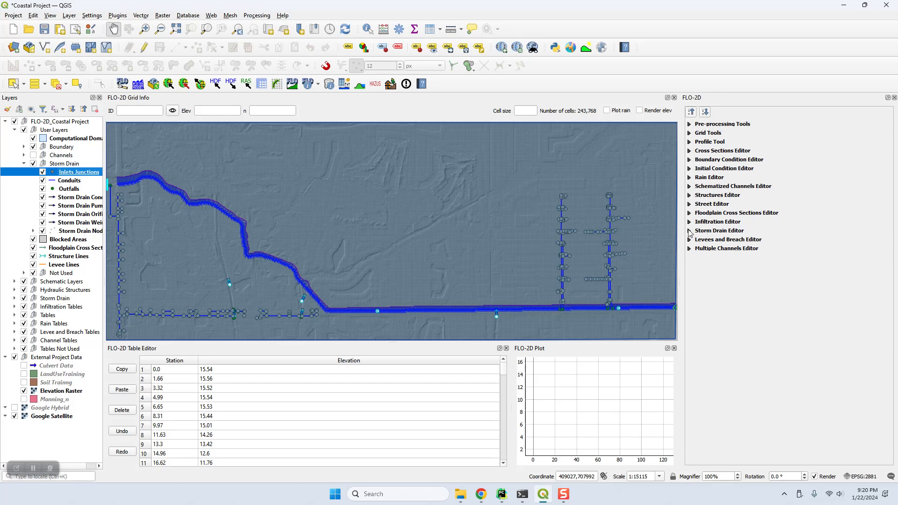
Enable Simulate Storm Drain in the Storm Drain Editor and open the shapefile component field selection
left_click(690, 231)
left_click(824, 250)
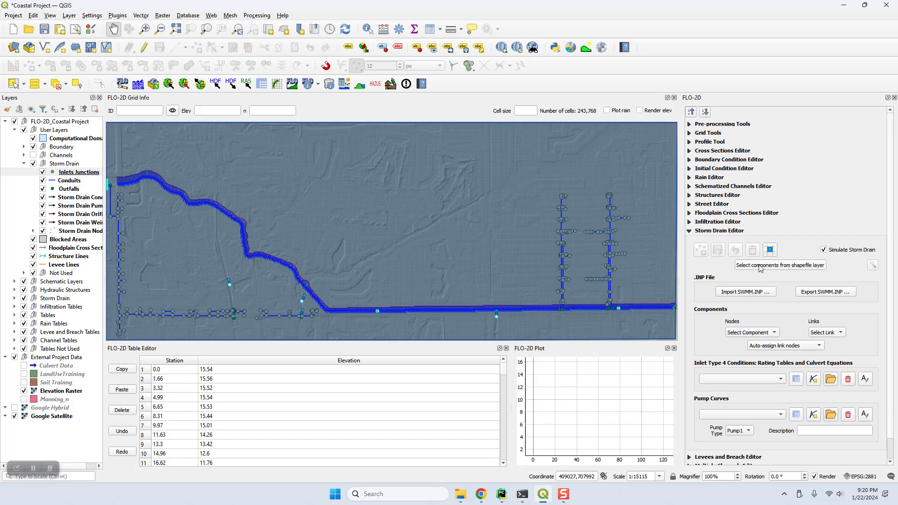
left_click(769, 251)
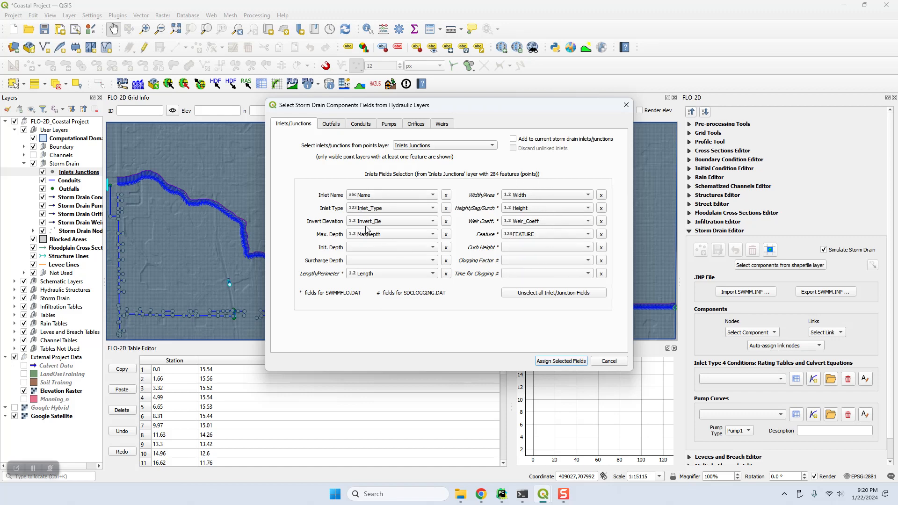
Confirm the Inlets Junctions layer with Name, Inlet_Type, Invert_Ele and MaxDepth fields for inlets
left_click(416, 146)
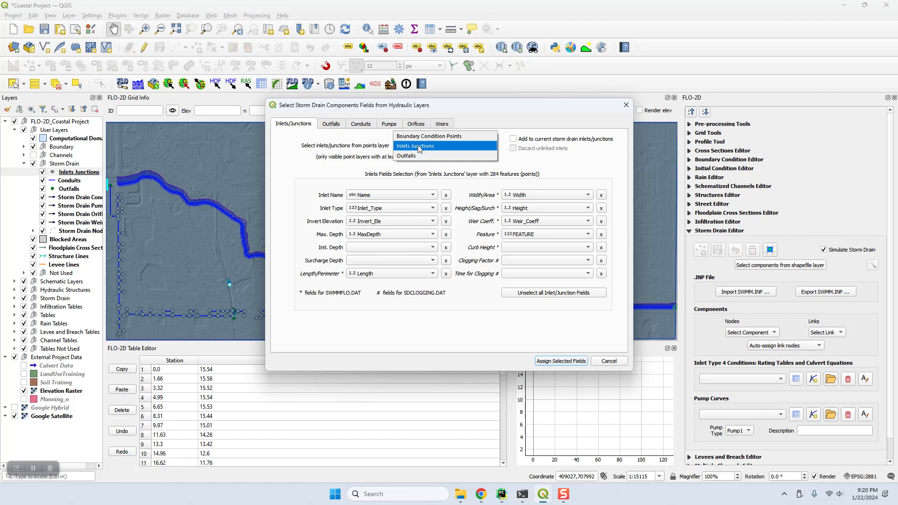
left_click(432, 149)
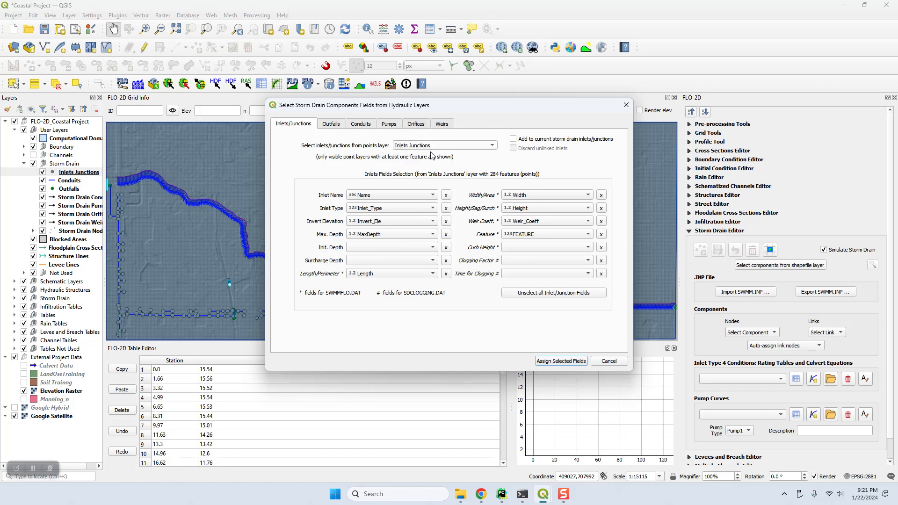
left_click(380, 198)
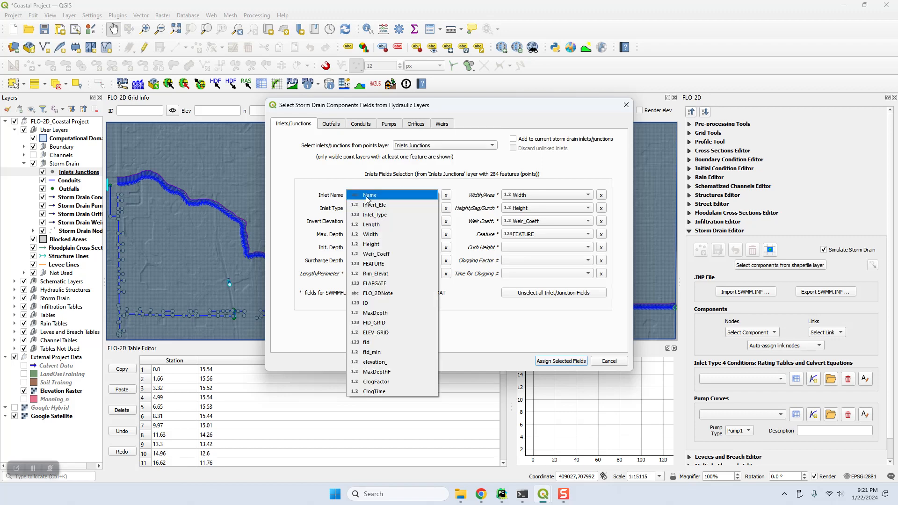
left_click(367, 196)
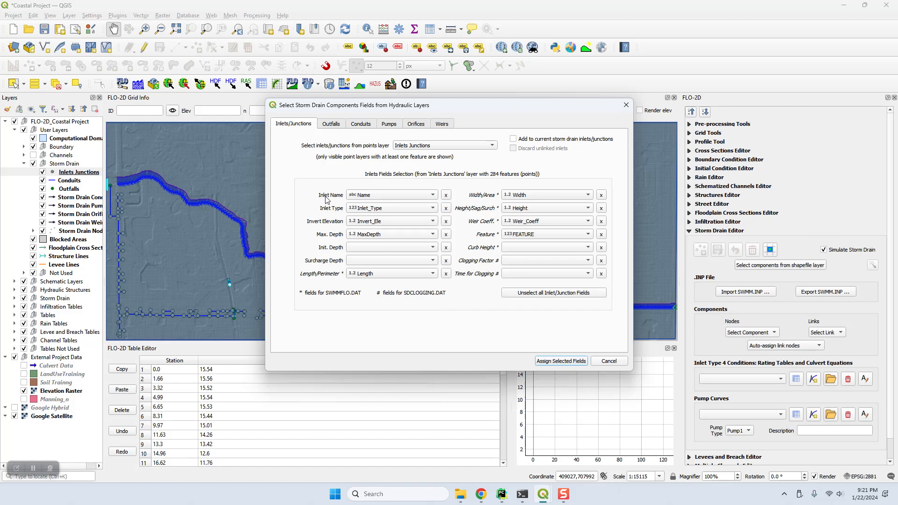
left_click(373, 209)
left_click(378, 208)
left_click(372, 224)
left_click(396, 222)
left_click(381, 235)
left_click(381, 235)
Map Surcharge Depth to Height and keep Length for length/perimeter
left_click(358, 264)
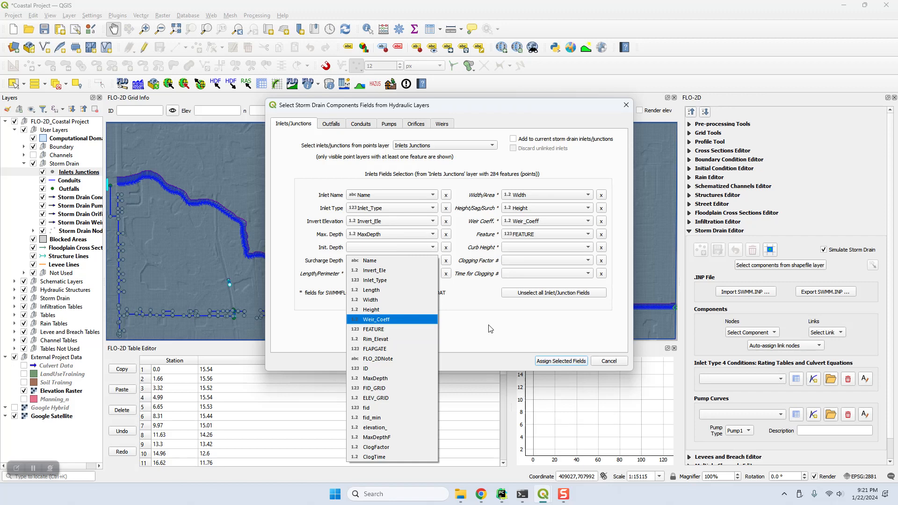
left_click(380, 309)
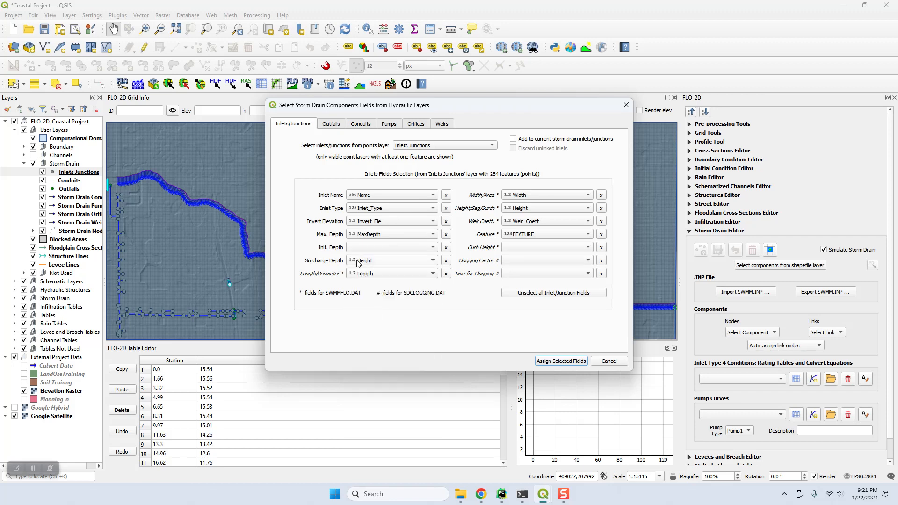
left_click(358, 263)
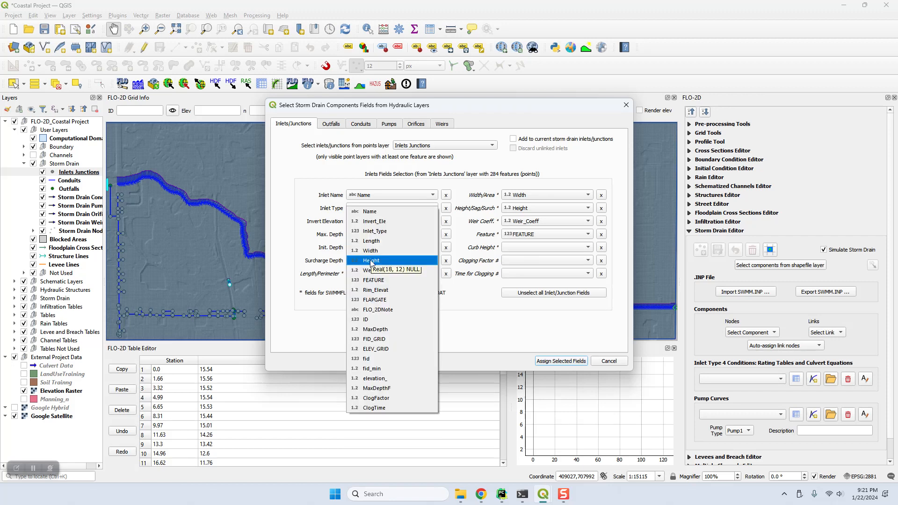
left_click(372, 263)
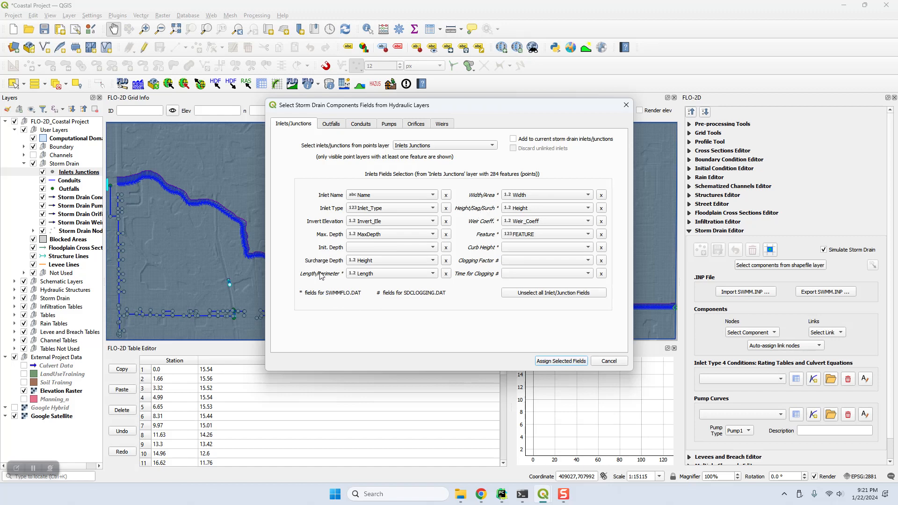
left_click(391, 273)
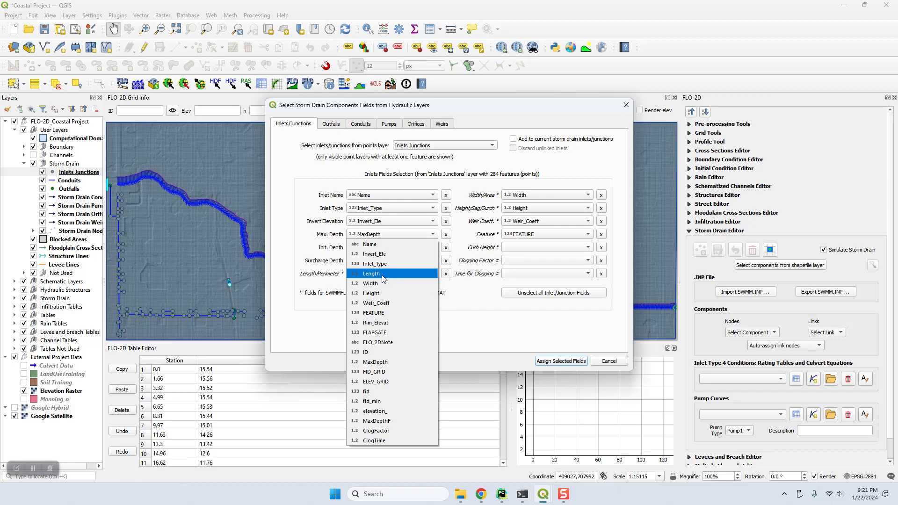
left_click(382, 275)
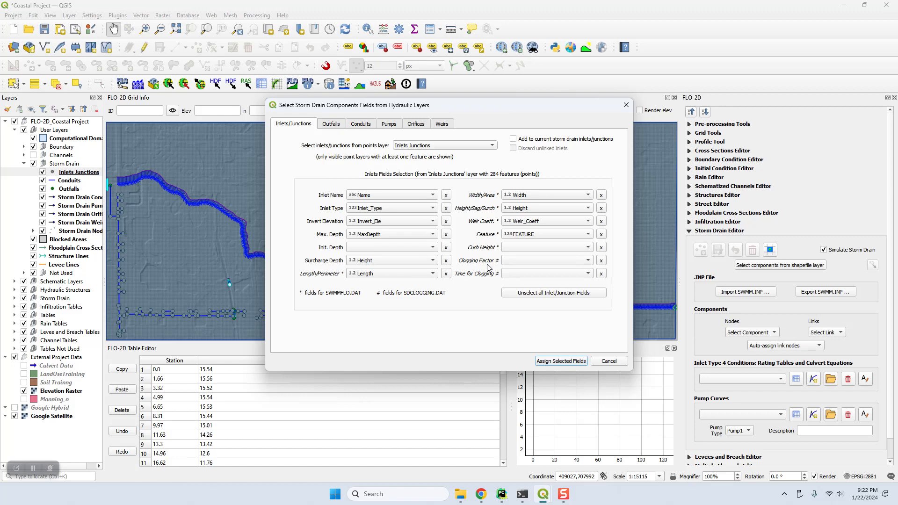
Switch to the Outfalls mappings and keep Outfalls as the outfall points layer
left_click(331, 123)
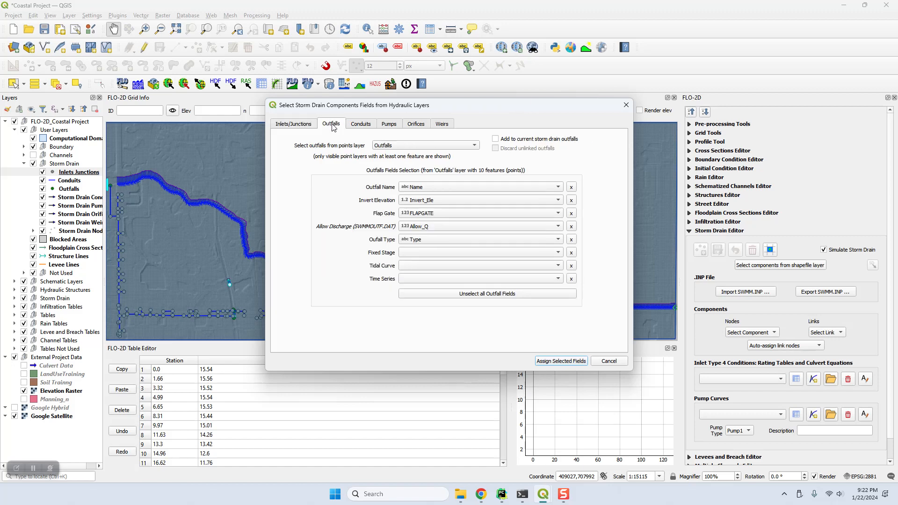
left_click(392, 148)
left_click(392, 146)
On the Conduits mappings, confirm Name, Inlet_Node and Outlet_Nod for conduit name, from-inlet and to-outlet
left_click(363, 123)
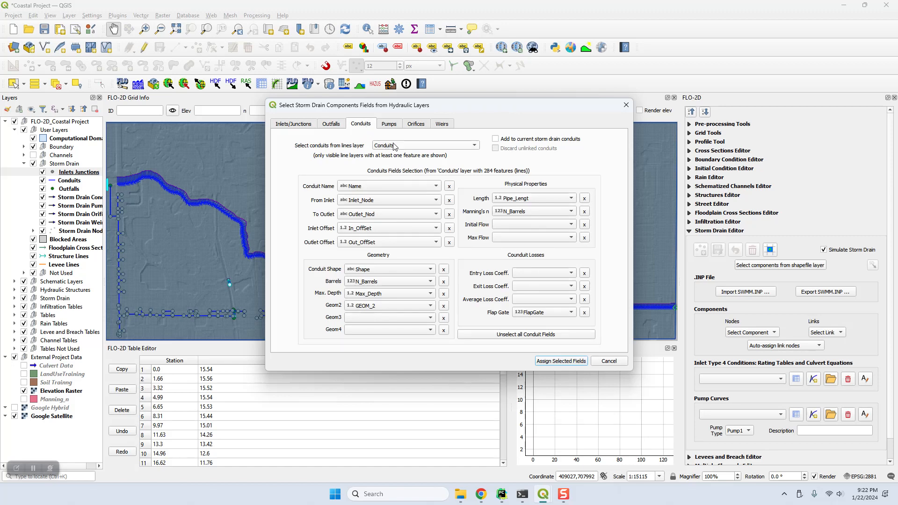
left_click(354, 187)
left_click(365, 190)
left_click(365, 201)
left_click(376, 201)
left_click(364, 216)
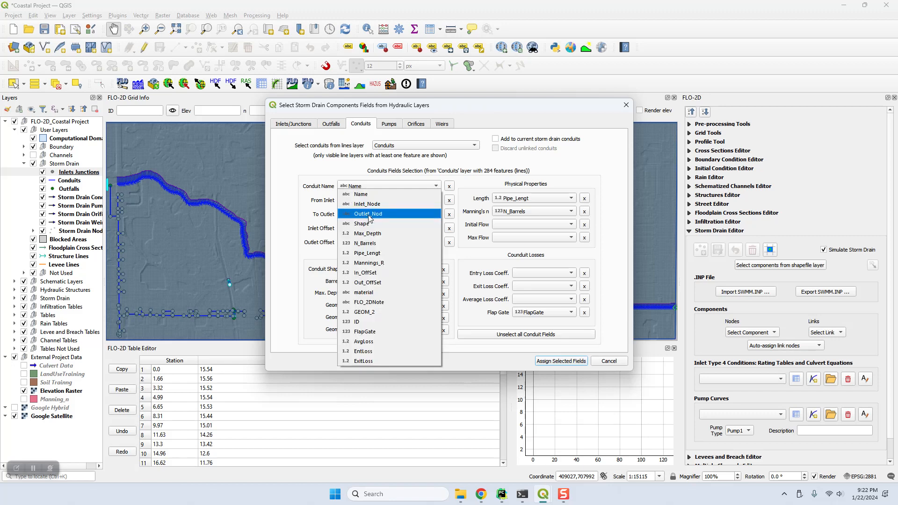
left_click(370, 229)
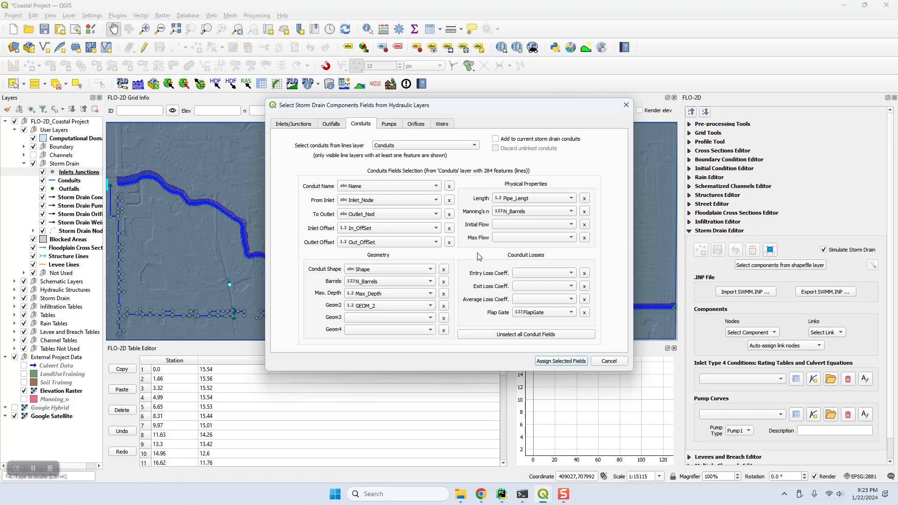
Set the conduit Manning's n field to Mannings_R
left_click(531, 215)
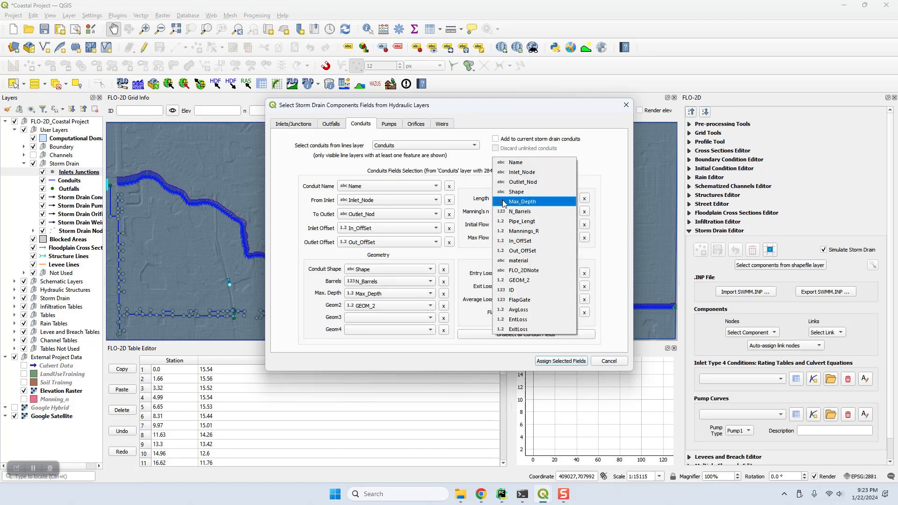
left_click(479, 203)
left_click(522, 212)
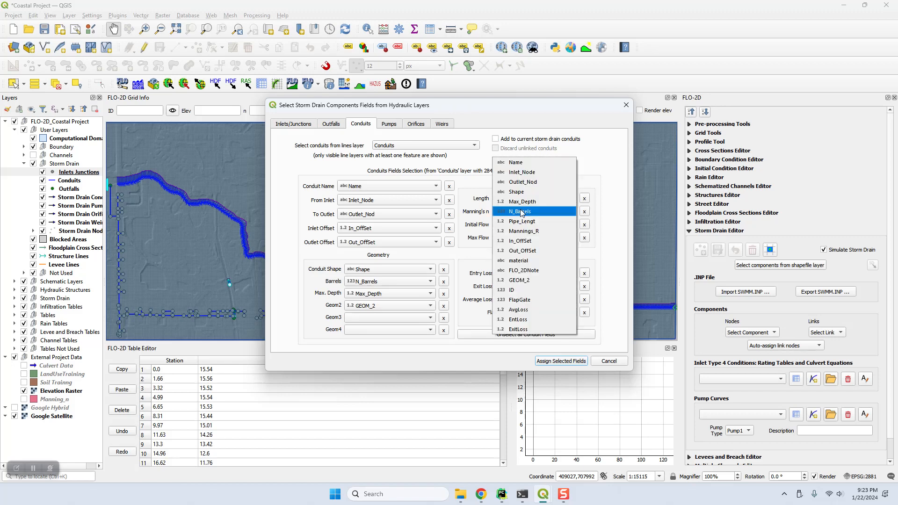
left_click(520, 231)
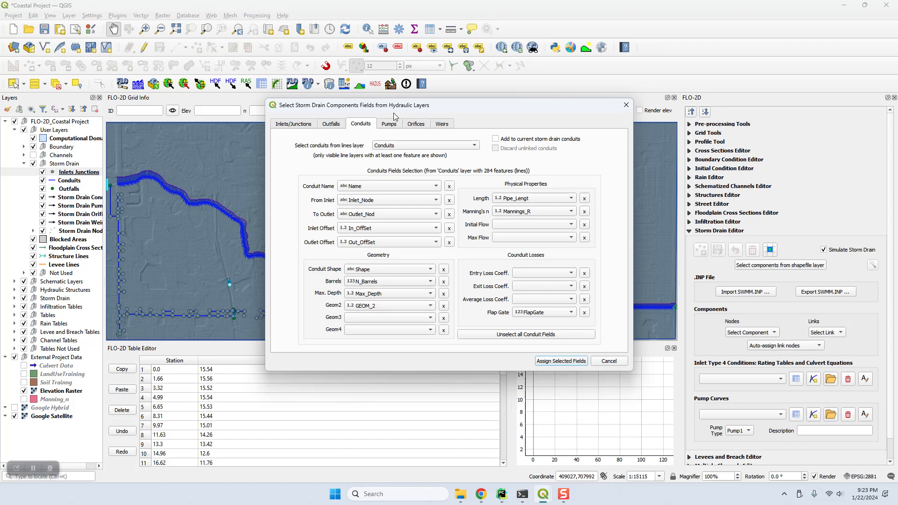
Import the storm drain components with these mappings, then hide the Inlets Junctions, Conduits and Outfalls layers
left_click(561, 361)
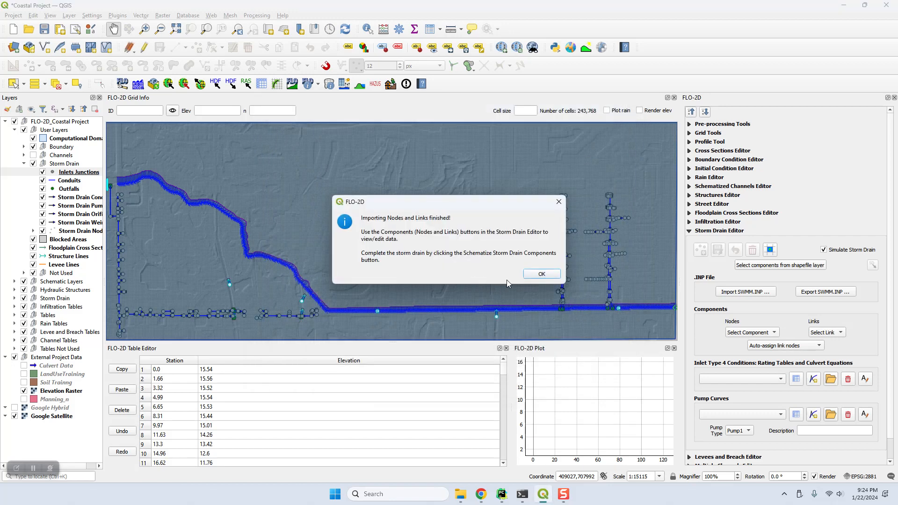
left_click(542, 274)
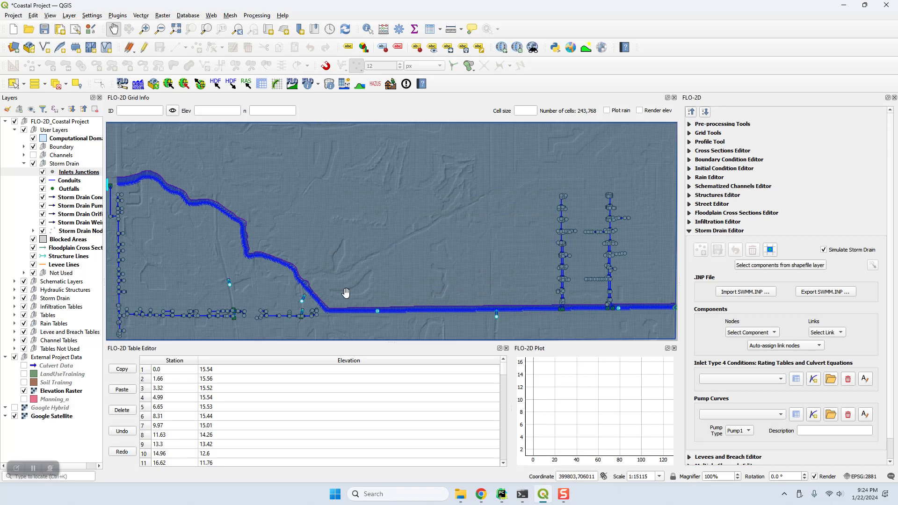
left_click(42, 172)
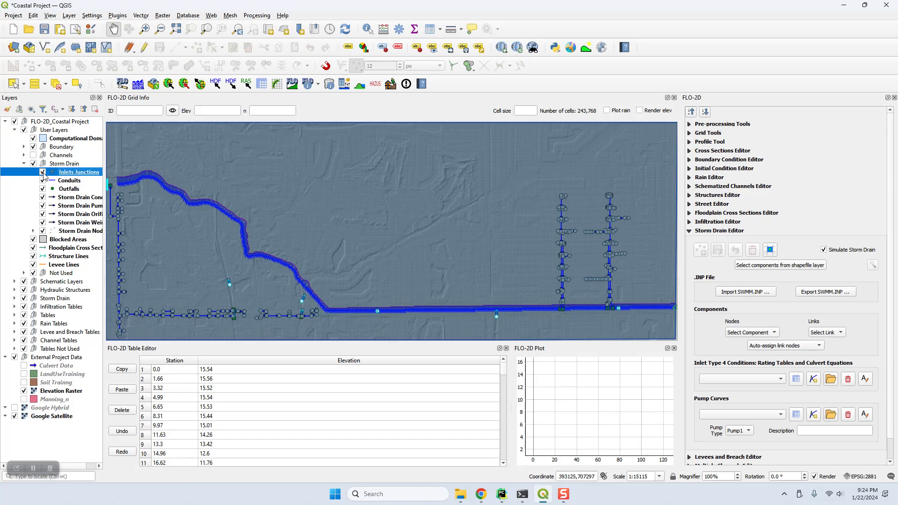
left_click(42, 180)
left_click(43, 189)
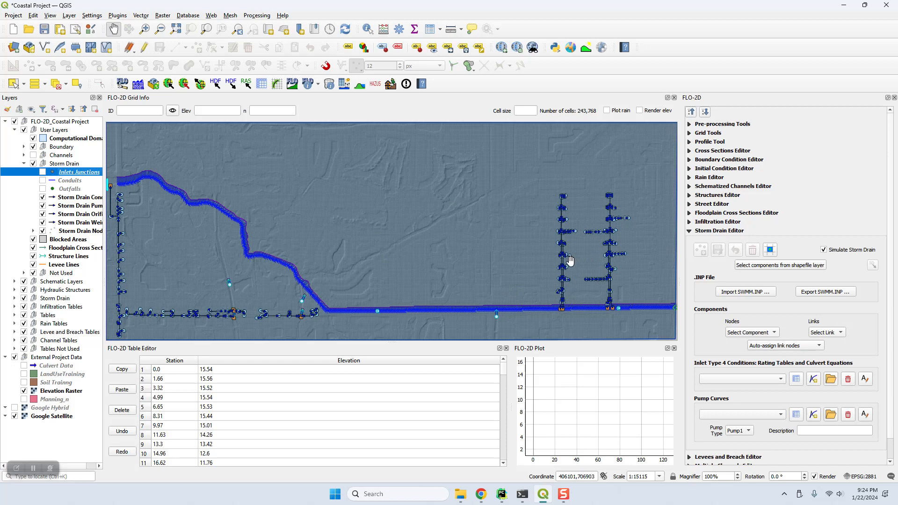
Close the sd008.png tab in Chrome and read the Storm Drain Setup tutorial down to Step 4
left_click(481, 494)
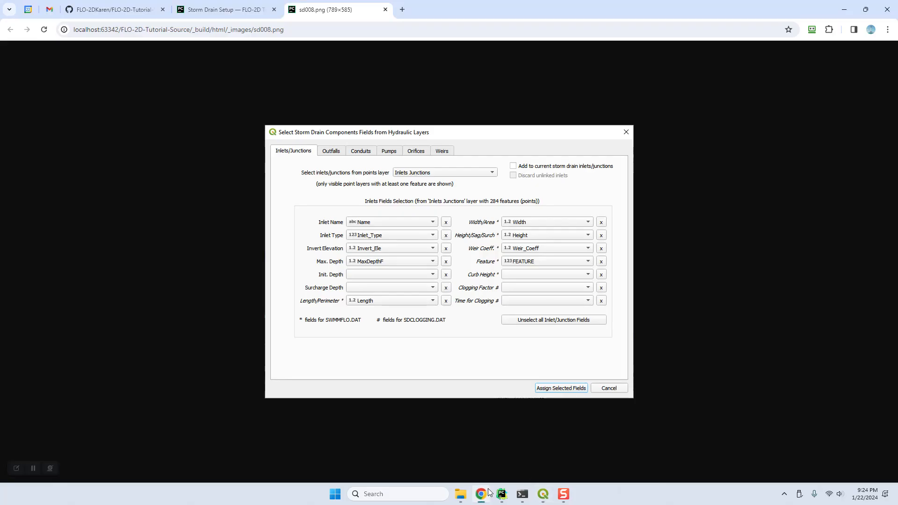
left_click(384, 9)
scroll(318, 193, "down", 8)
scroll(318, 193, "down", 5)
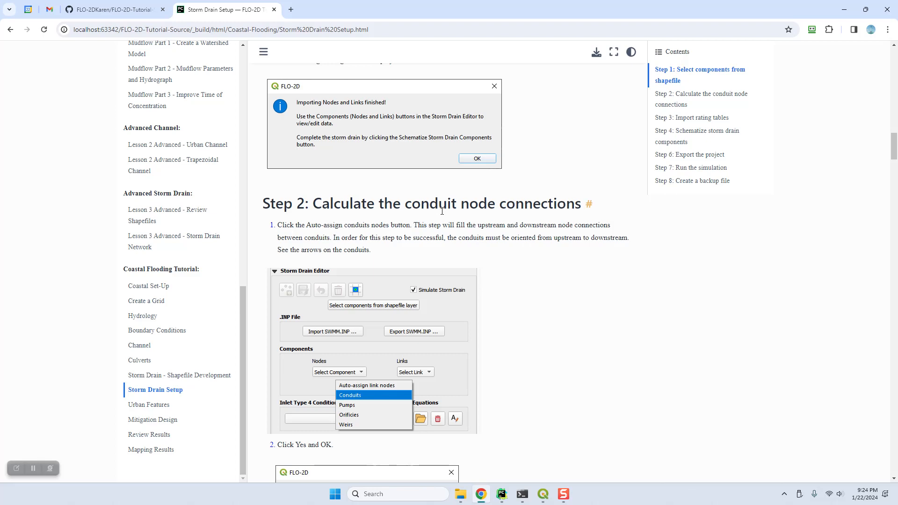
scroll(585, 203, "down", 2)
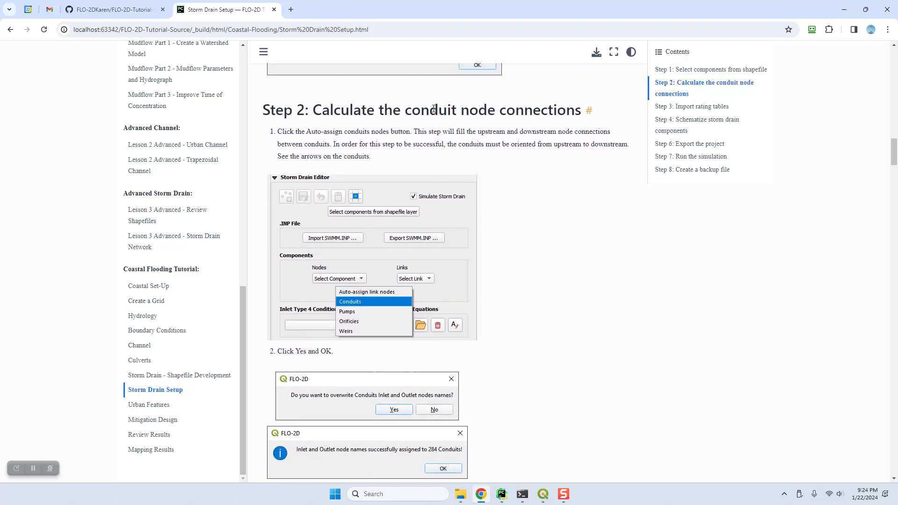
scroll(499, 322, "down", 8)
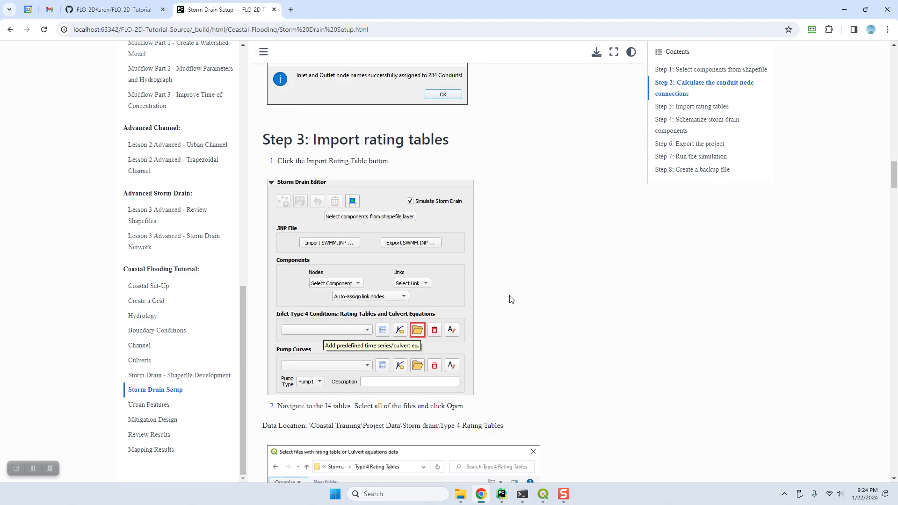
scroll(511, 301, "down", 7)
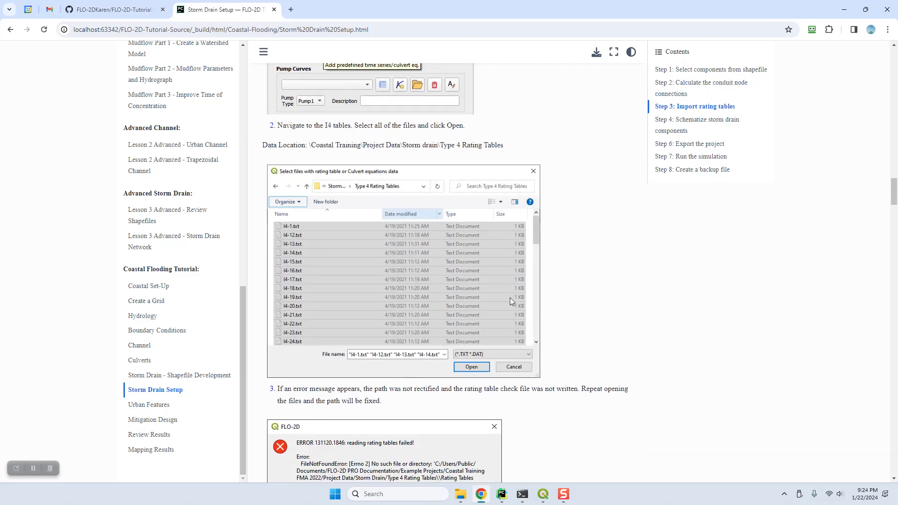
scroll(510, 297, "down", 10)
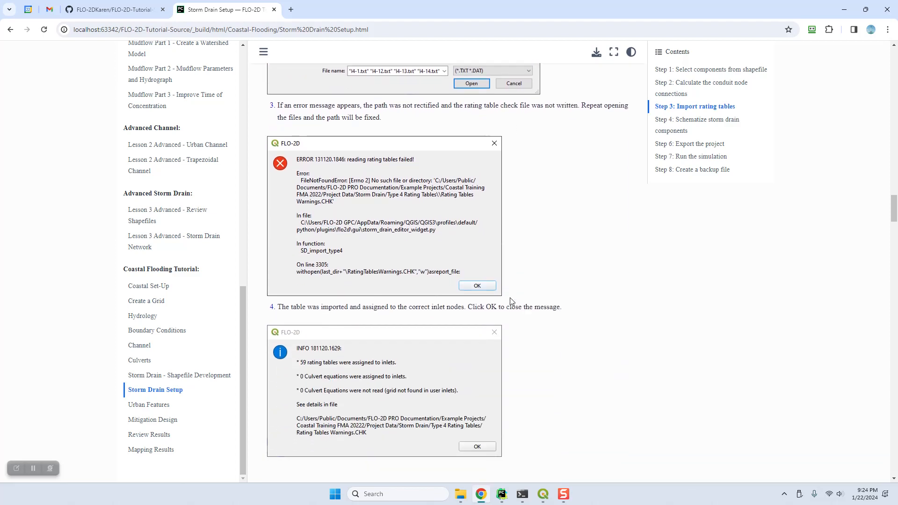
scroll(298, 232, "up", 4)
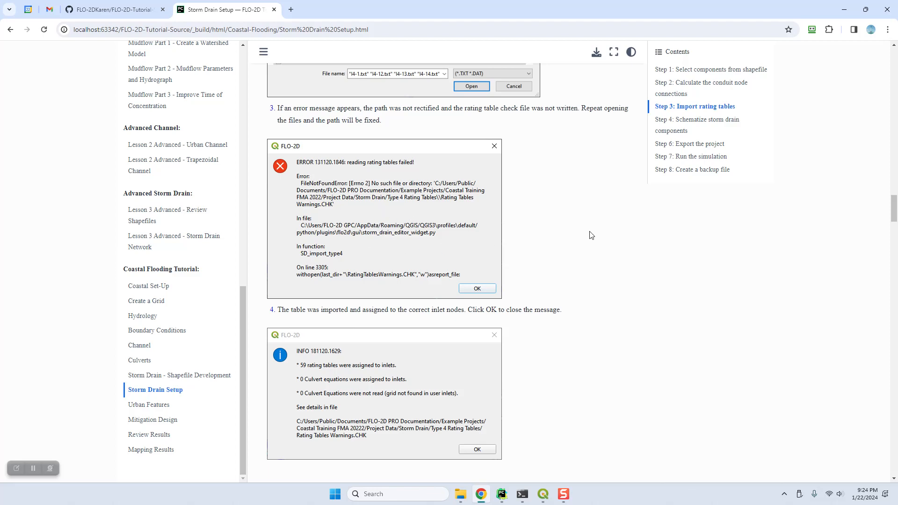
scroll(590, 234, "down", 8)
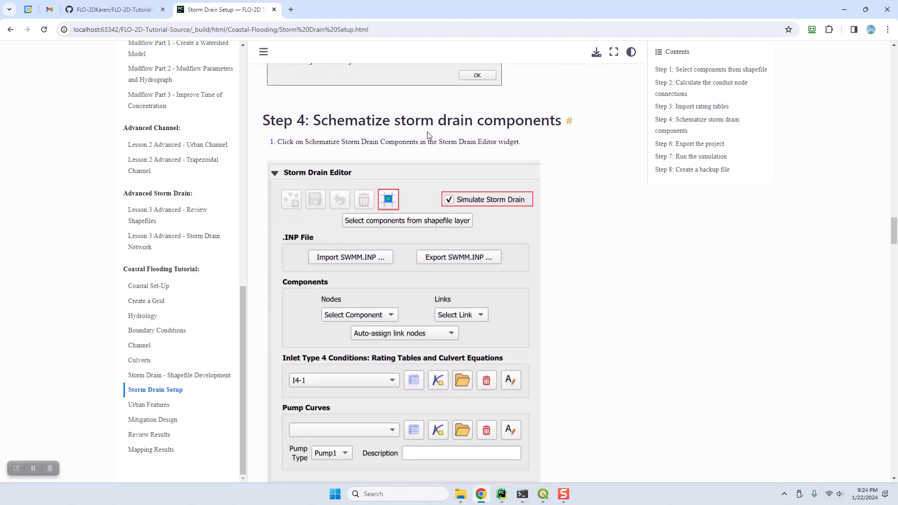
scroll(605, 325, "down", 8)
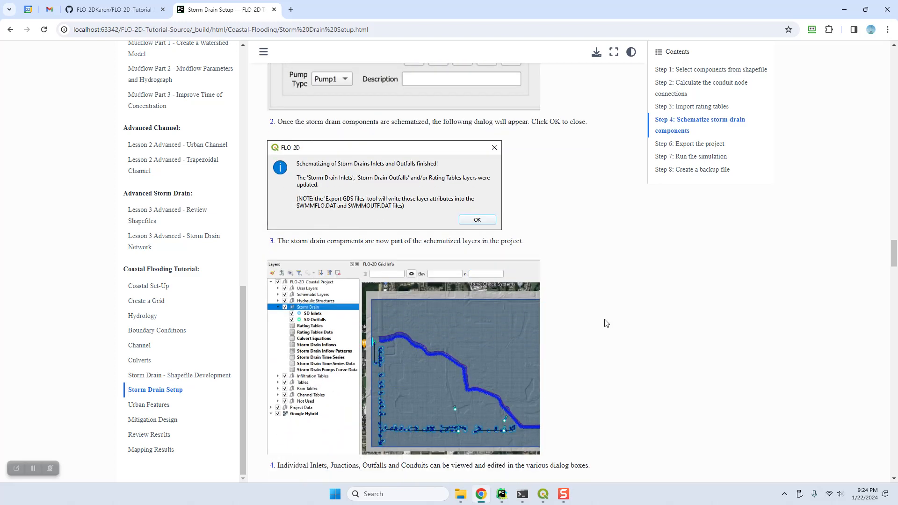
Auto-assign inlet and outlet node names to all 284 conduits, overwriting existing names
left_click(844, 10)
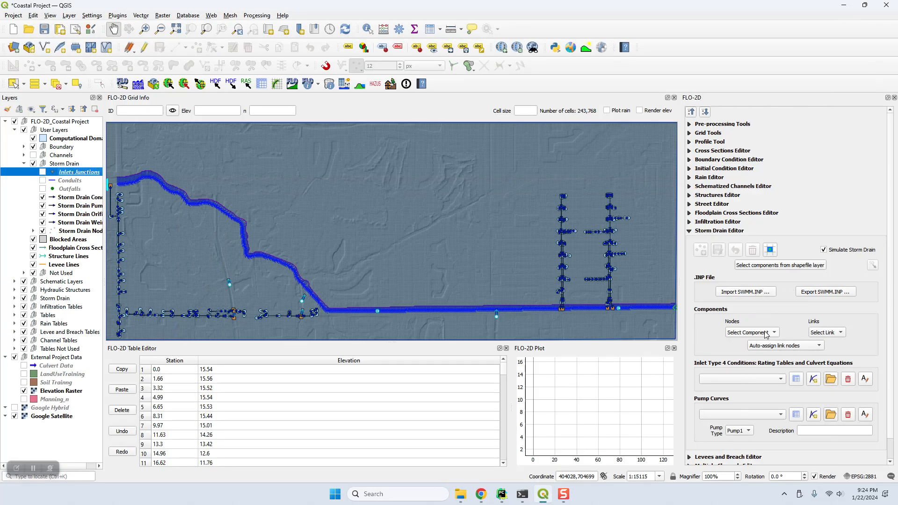
left_click(791, 346)
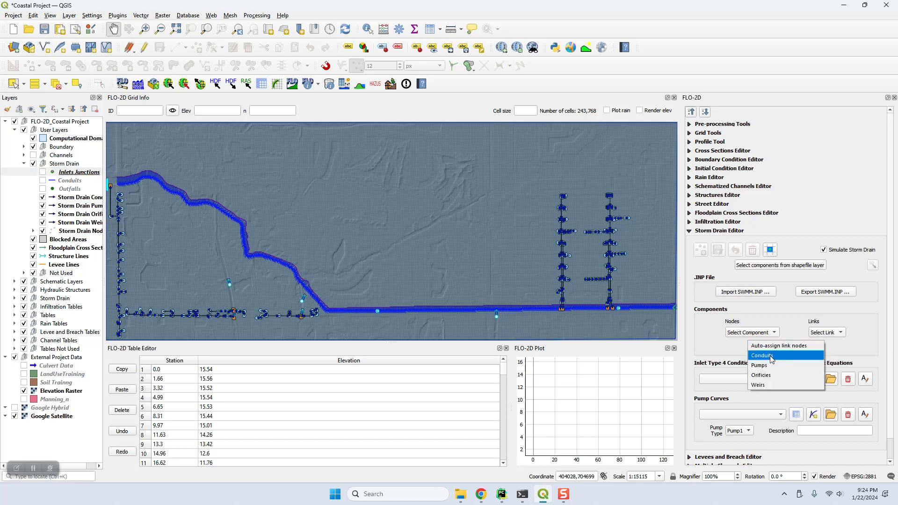
left_click(771, 356)
left_click(475, 248)
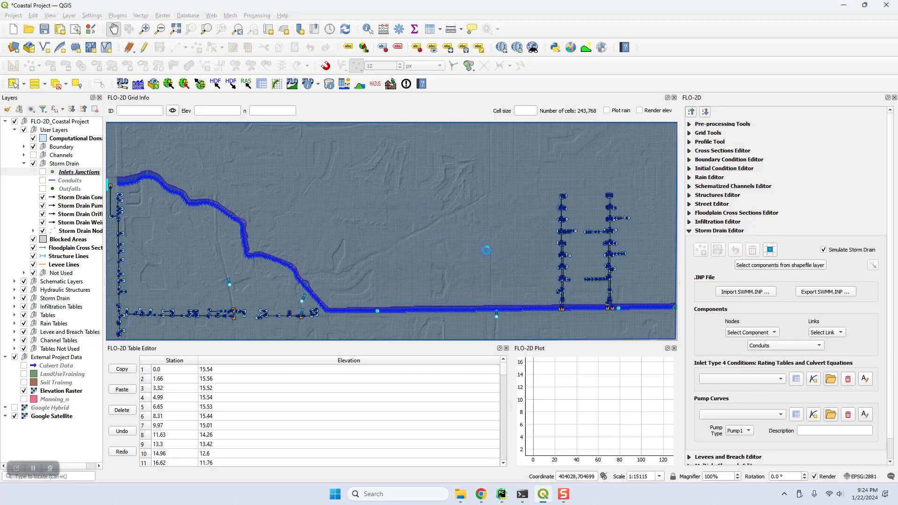
left_click(520, 260)
left_click(759, 346)
Zoom into a storm drain junction and turn the Conduits layer back on, selecting it
left_click(778, 346)
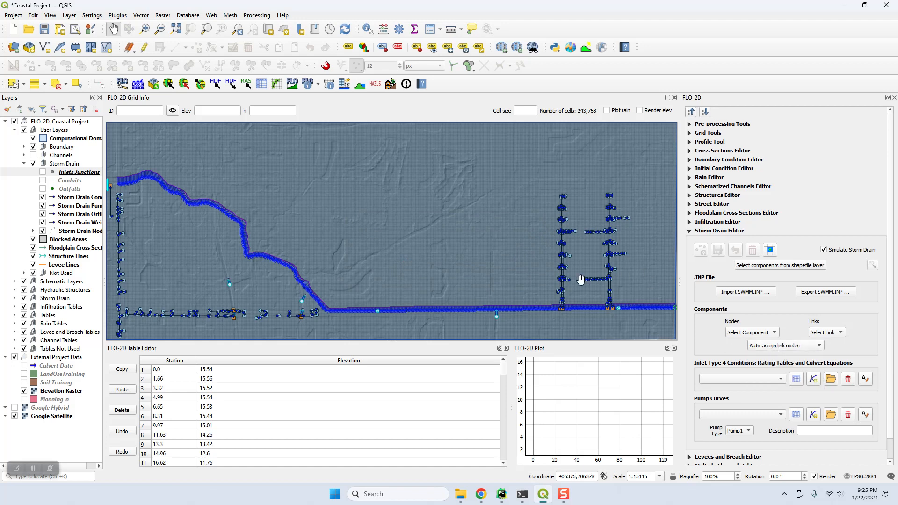
scroll(566, 281, "up", 5)
left_click_drag(335, 189, 335, 234)
scroll(326, 228, "up", 1)
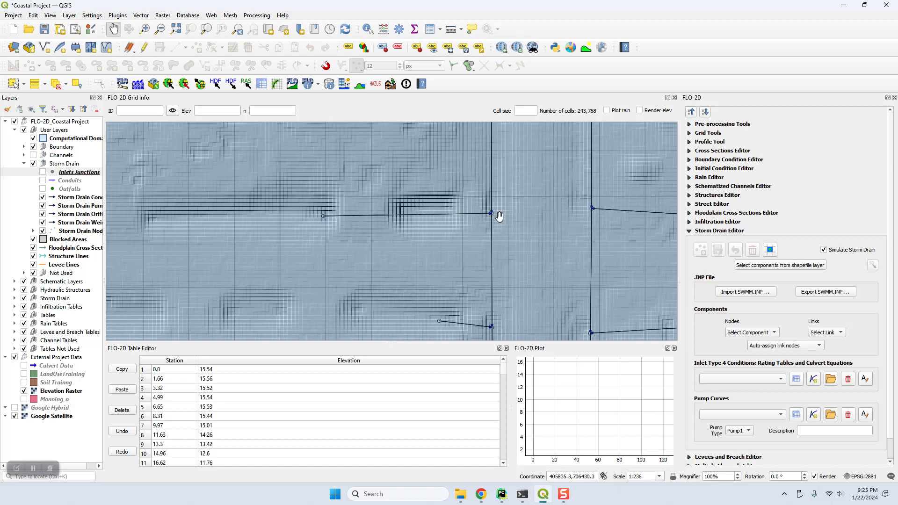
left_click(43, 180)
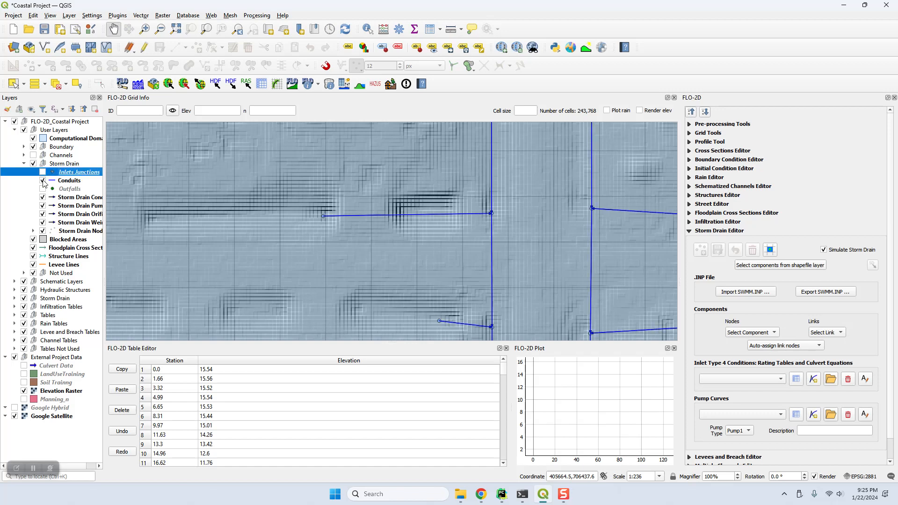
left_click(60, 181)
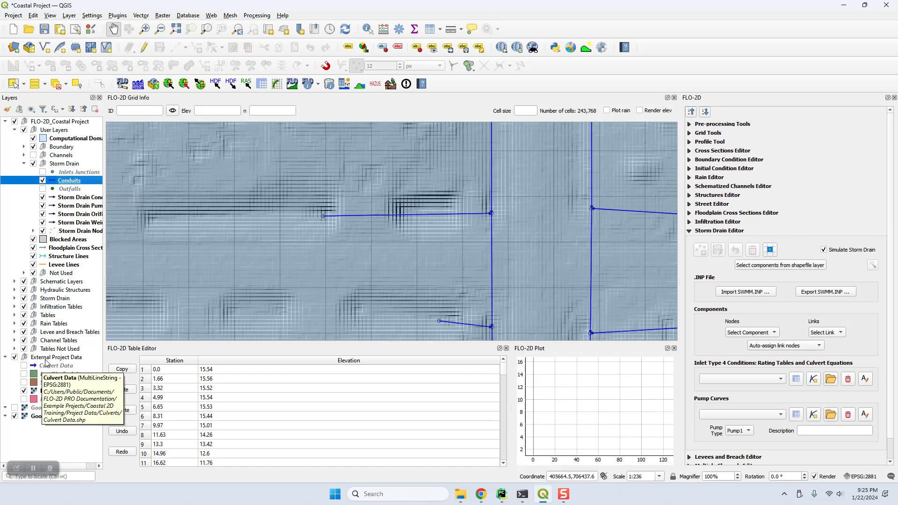
Change the Conduits layer's Simple Line symbol layer type to Arrow and apply it
double_click(65, 181)
left_click(386, 112)
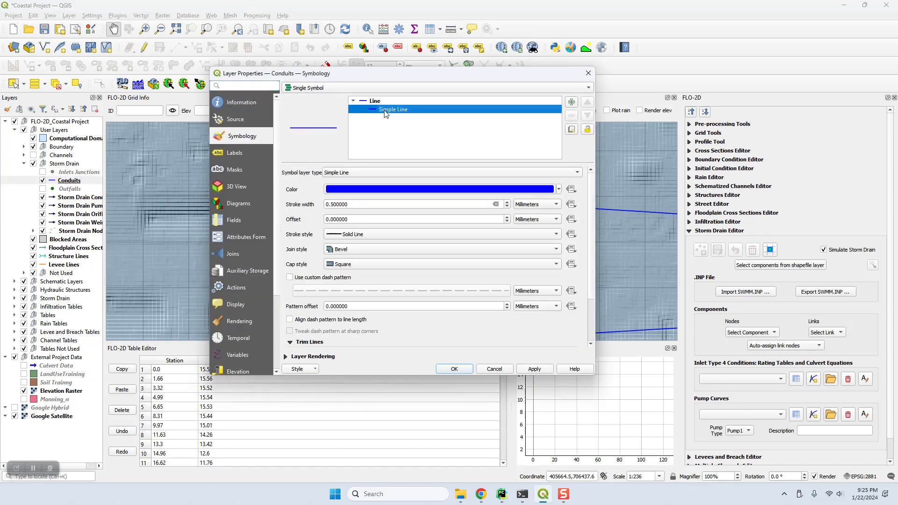
left_click(357, 174)
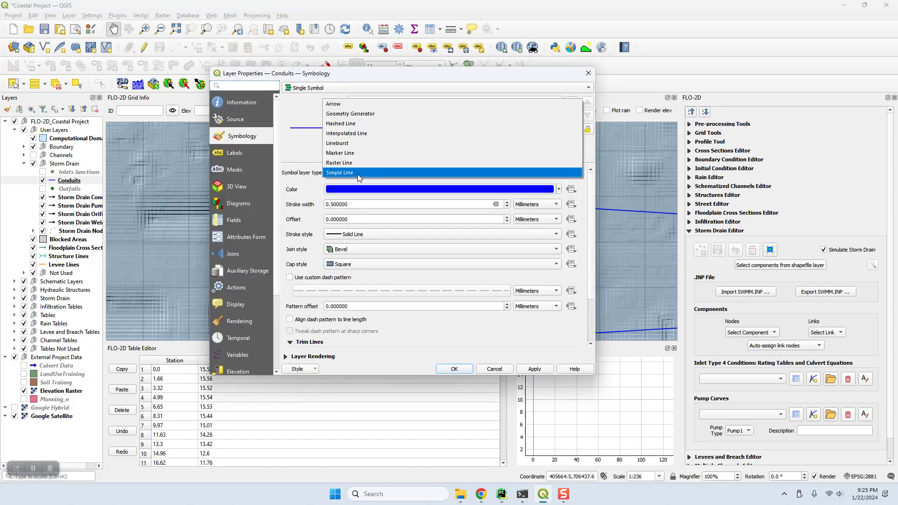
left_click(351, 107)
left_click(534, 369)
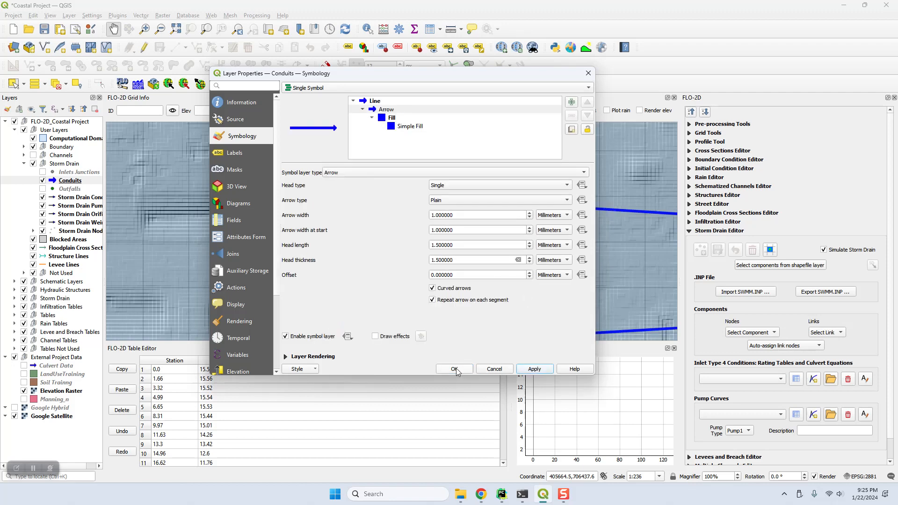
left_click(454, 368)
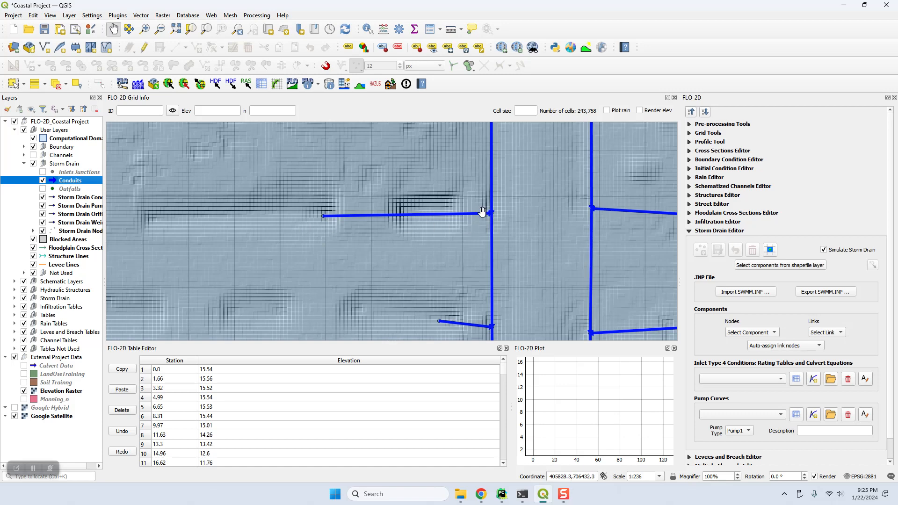
Toggle the Conduits layer off and back on to compare the arrow-styled conduits
left_click(42, 181)
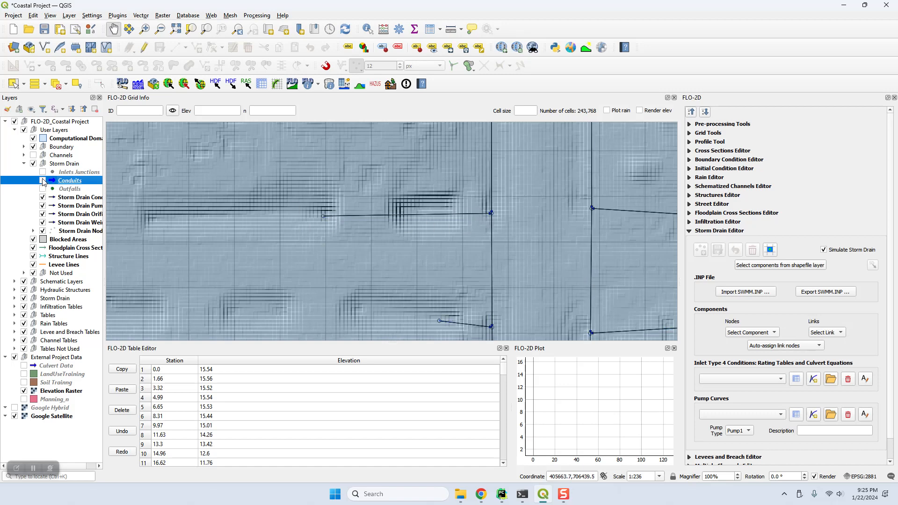
left_click(69, 198)
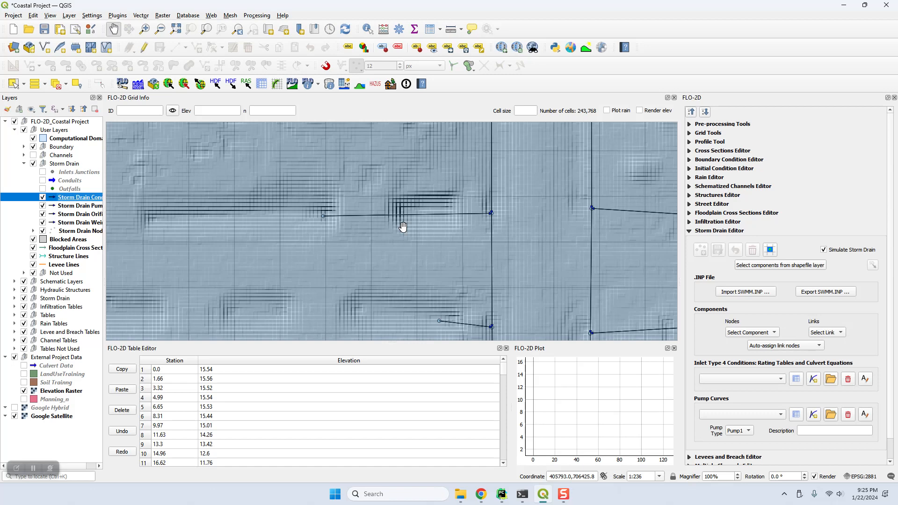
left_click(43, 180)
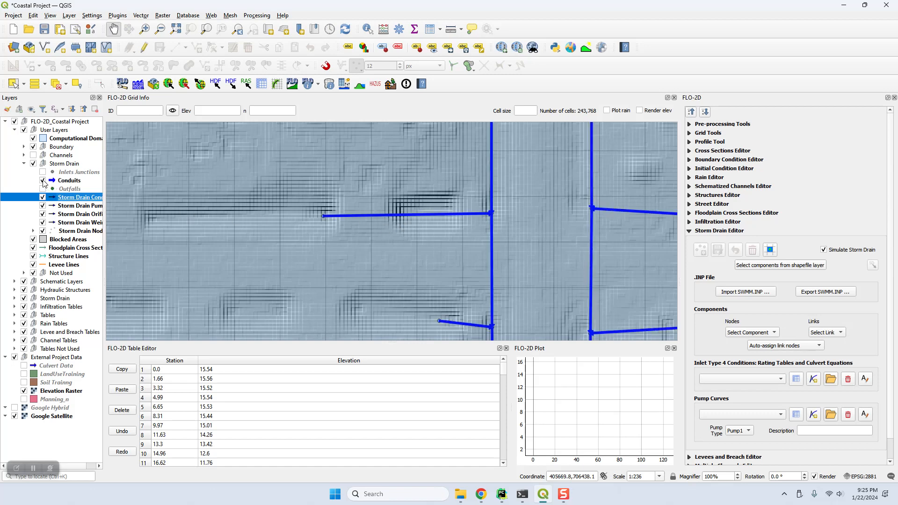
left_click(77, 182)
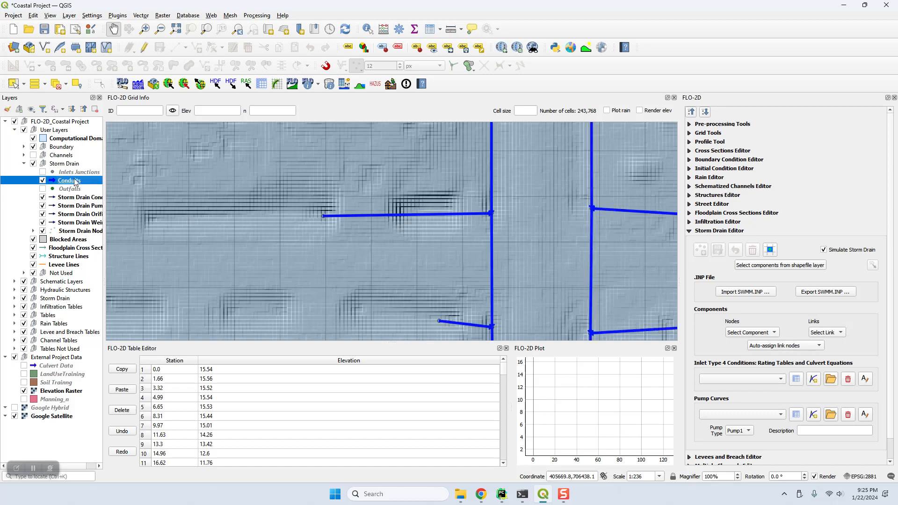
Start editing the Conduits layer and restore the Advanced Digitizing Toolbar
left_click(144, 49)
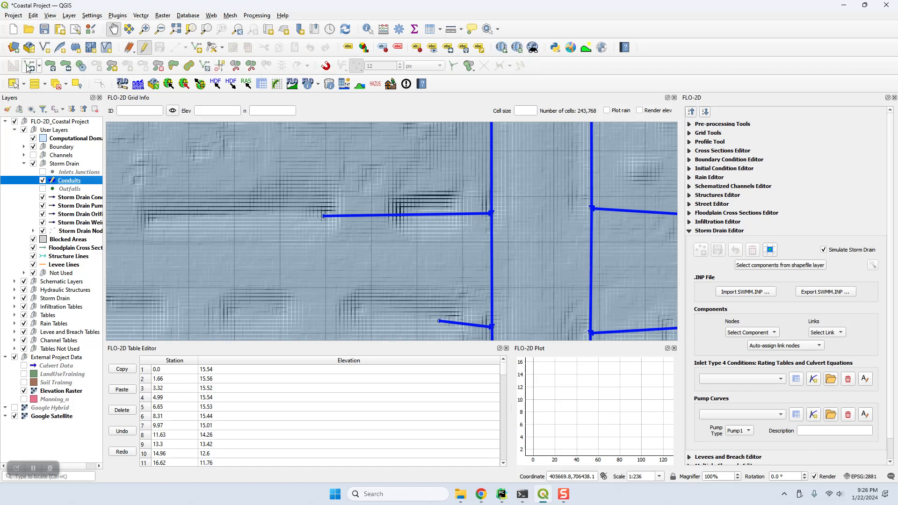
right_click(469, 83)
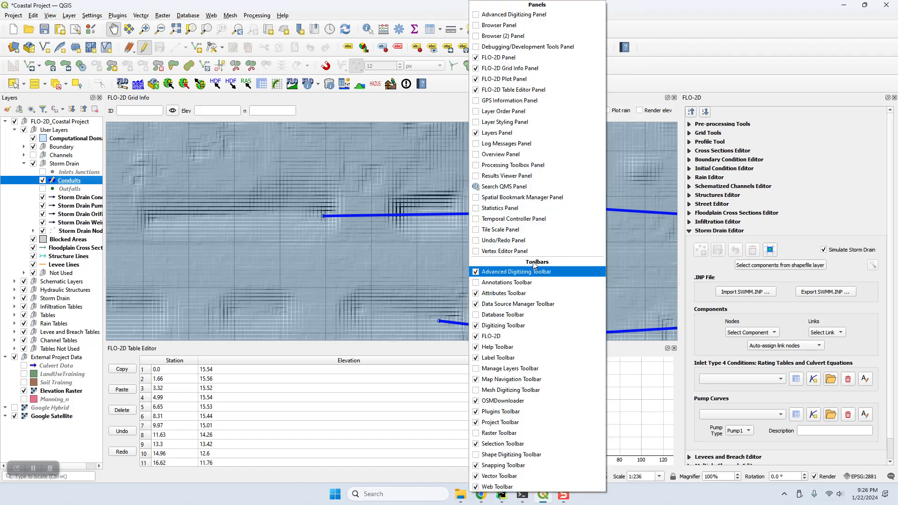
left_click(475, 275)
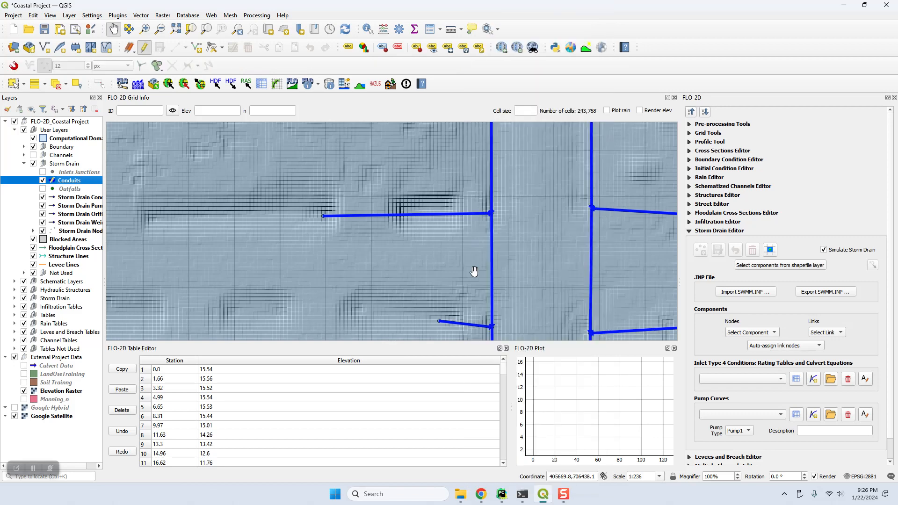
right_click(468, 103)
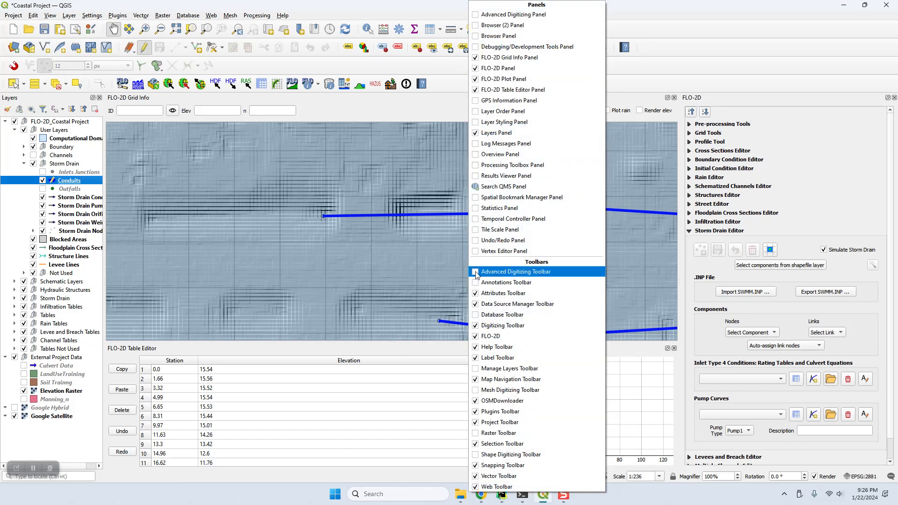
left_click(491, 272)
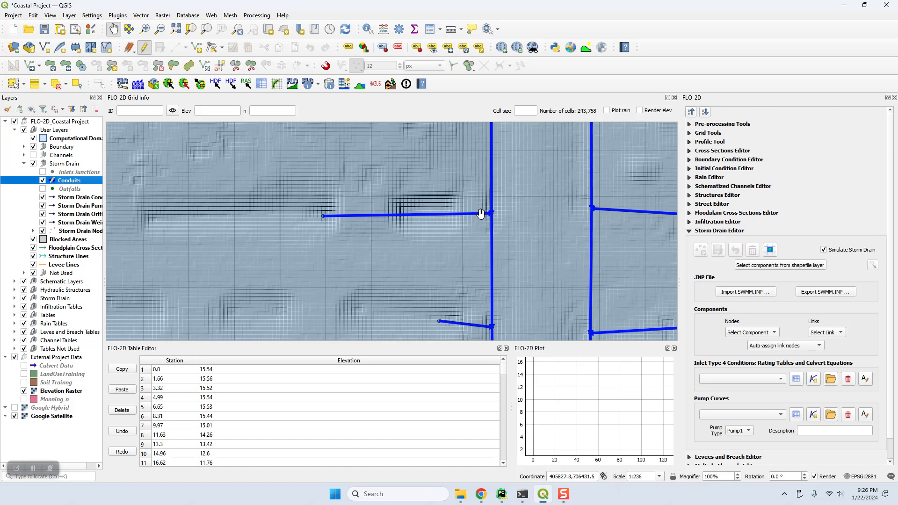
Reverse one conduit line's direction with the Reverse Line tool and dismiss the message
left_click(206, 67)
left_click(411, 216)
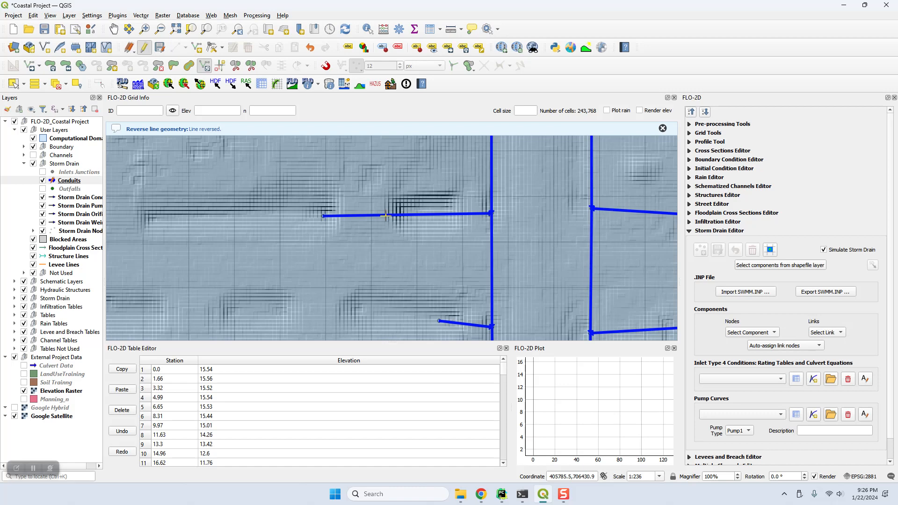
left_click(662, 129)
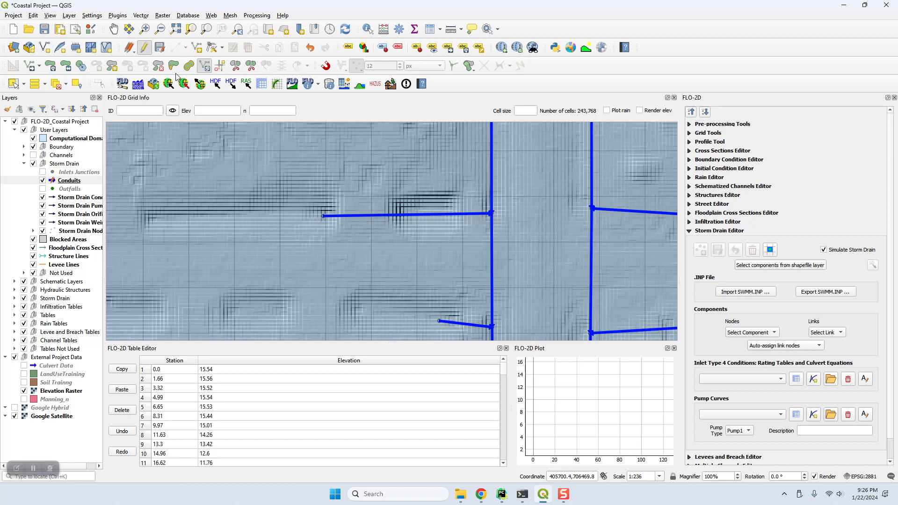
Stop editing Conduits without saving, hide the layer, and check the Auto-assign link nodes list
left_click(144, 48)
left_click(476, 251)
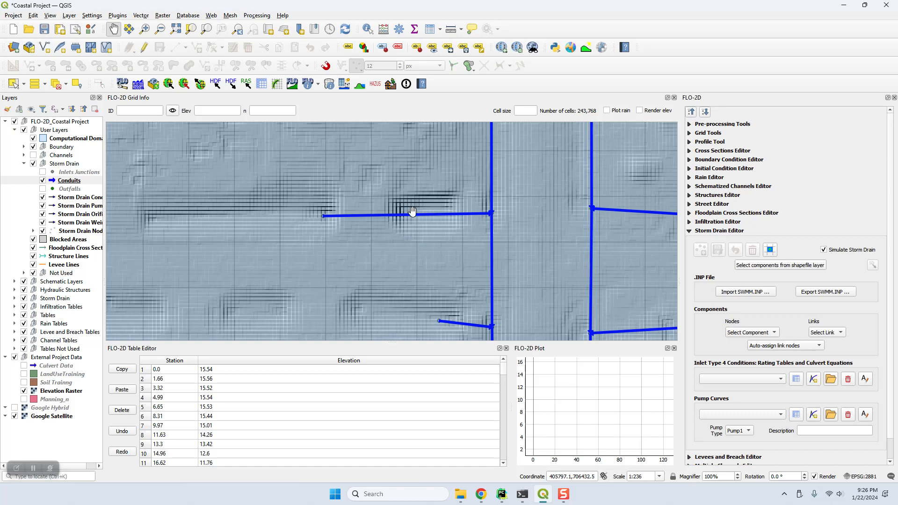
left_click(43, 181)
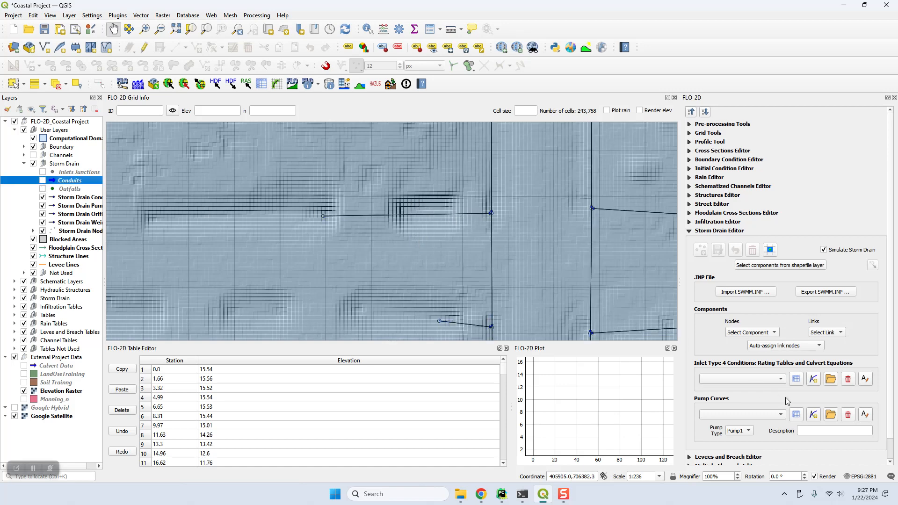
left_click(771, 348)
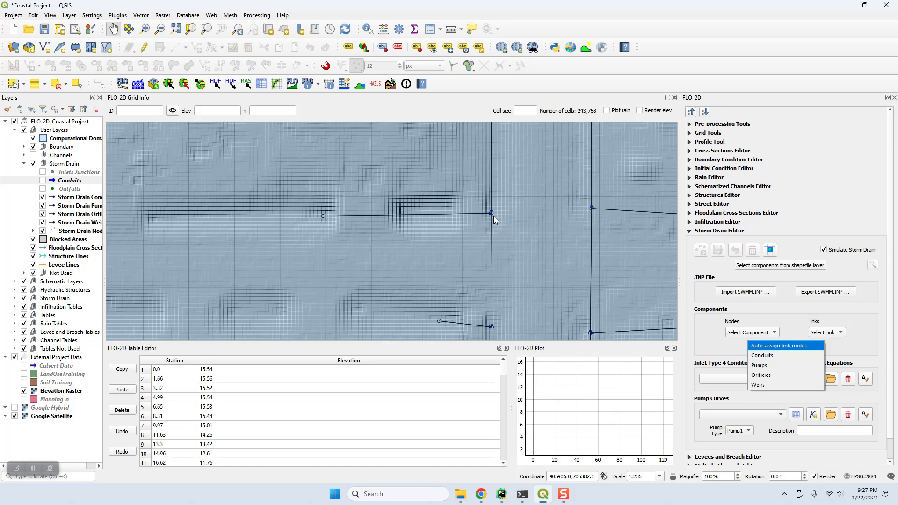
left_click(863, 315)
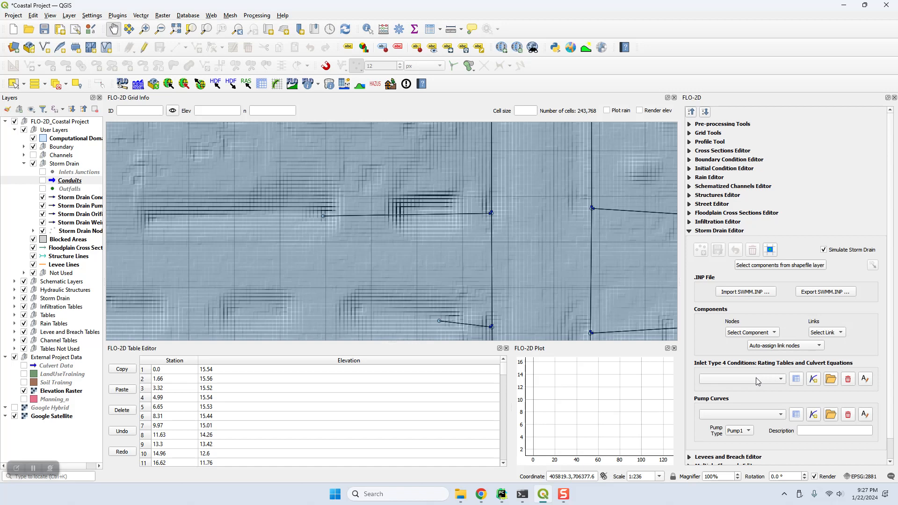
Start the Inlet Type 4 import and browse to Project Data > Storm Drain > Type 4 Rating Tables
left_click(830, 380)
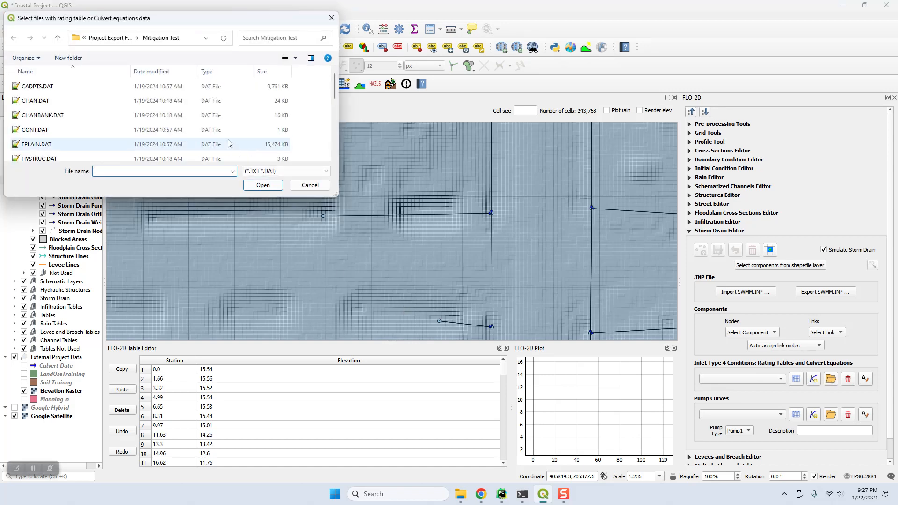
left_click(129, 47)
left_click(111, 40)
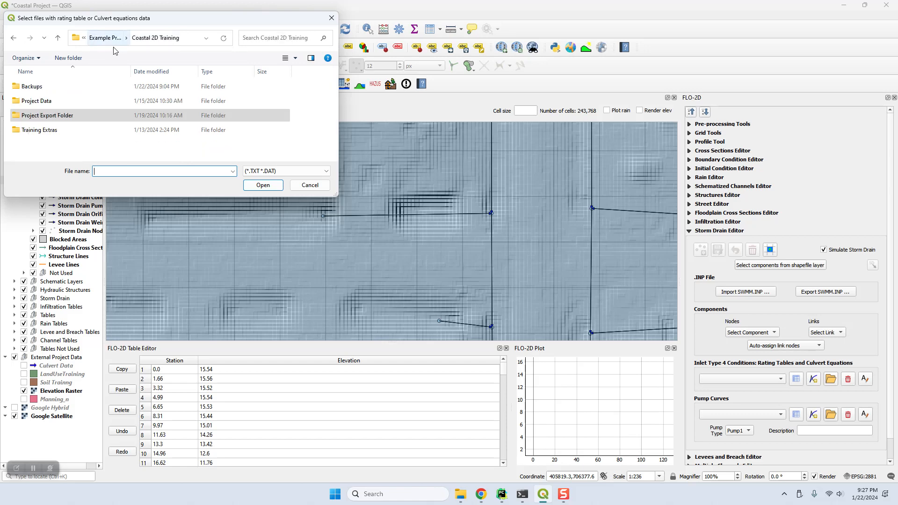
left_click(105, 37)
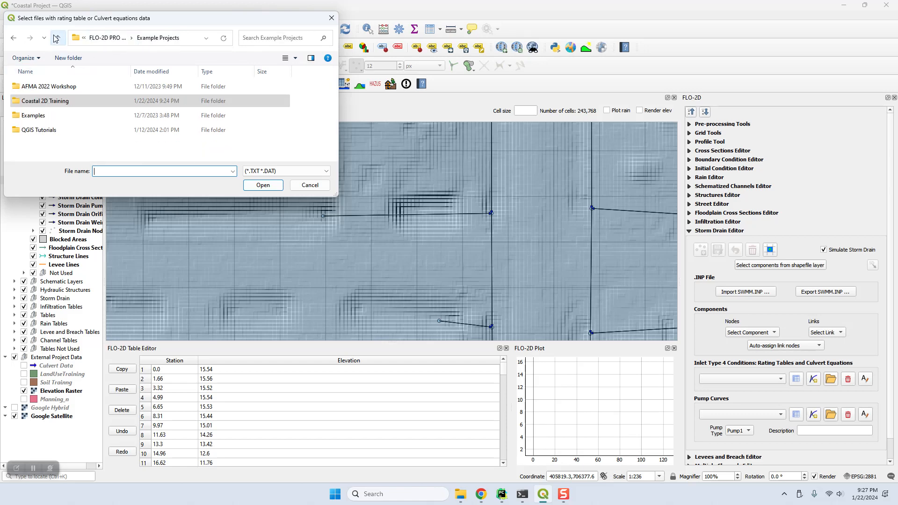
double_click(49, 103)
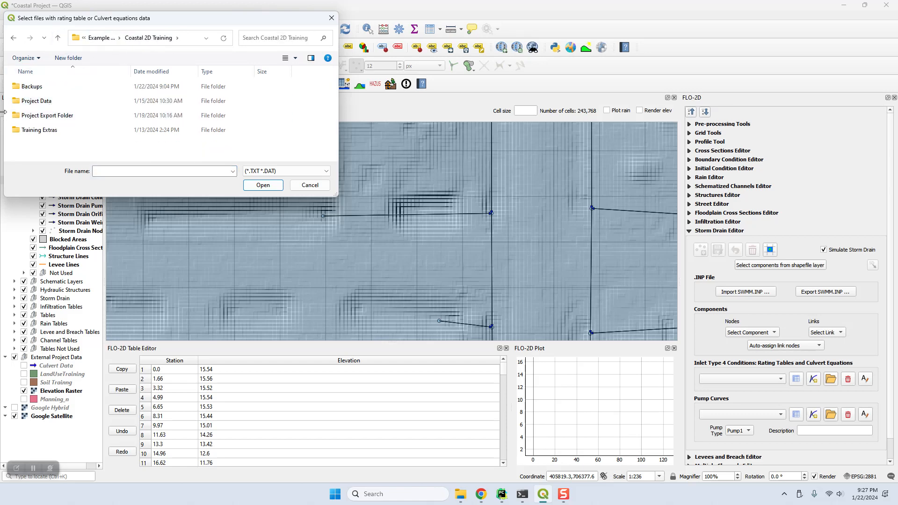
double_click(16, 102)
scroll(19, 117, "down", 2)
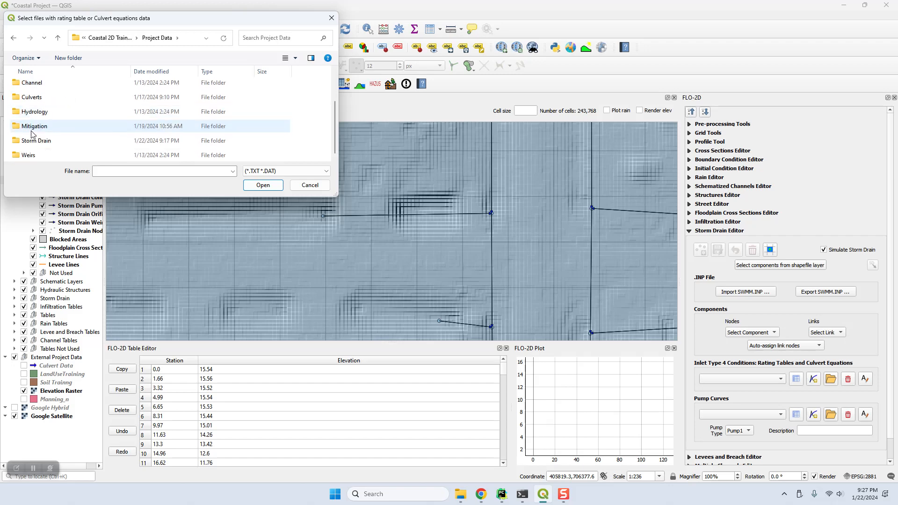
double_click(19, 140)
left_click(41, 89)
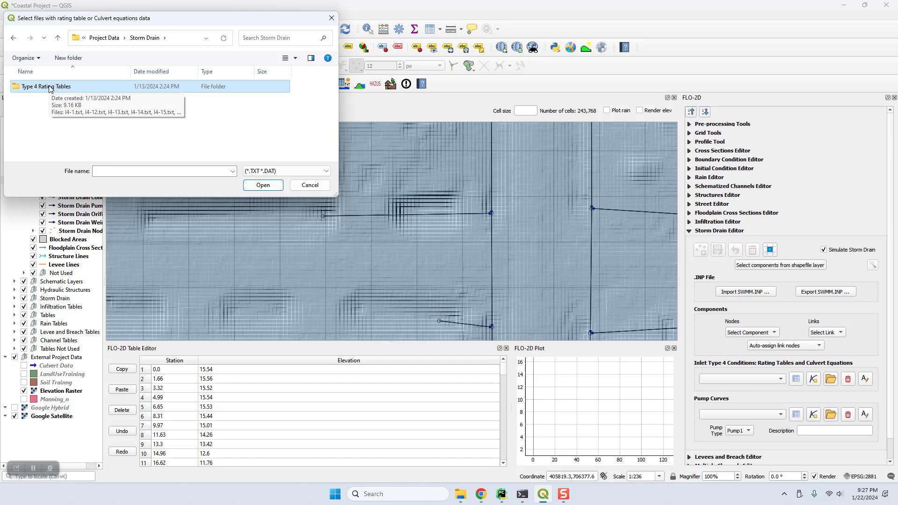
double_click(50, 89)
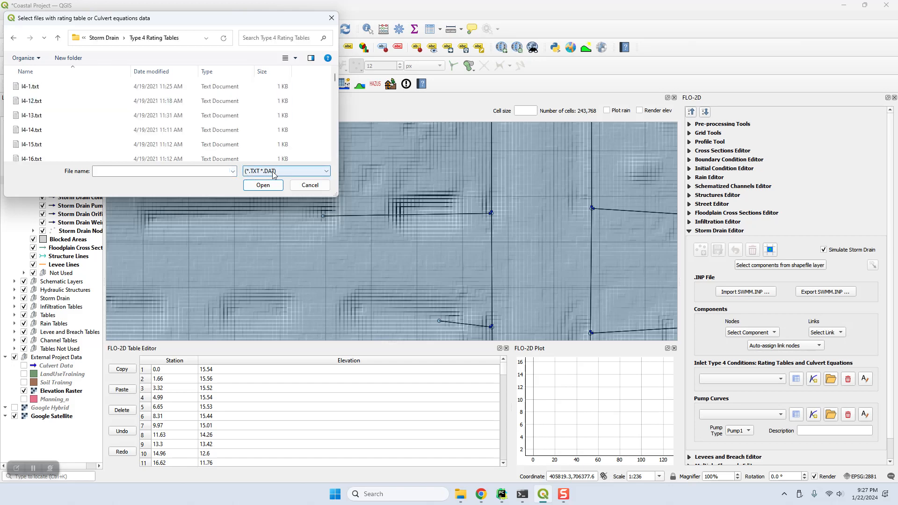
Select I4-1 through I4-70 and import them, confirming 59 rating tables loaded
left_click(42, 90)
scroll(49, 119, "down", 7)
scroll(51, 125, "down", 11)
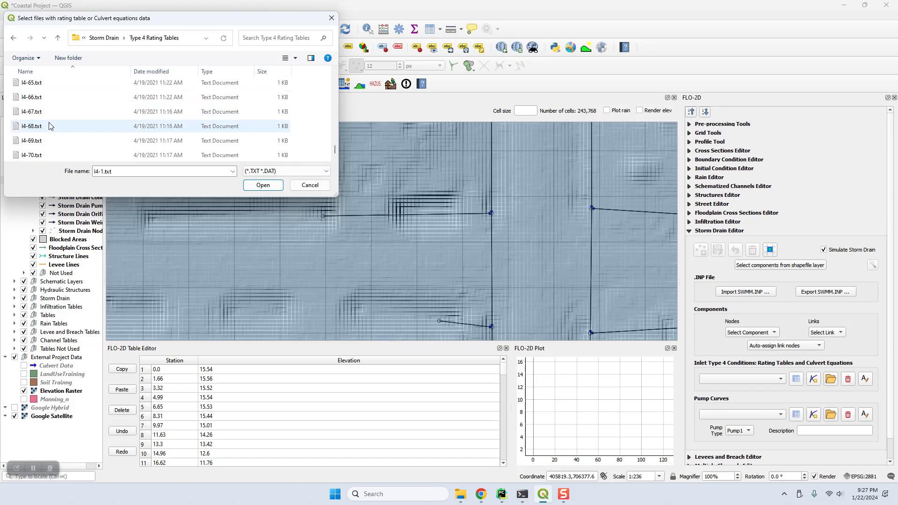
left_click(38, 156, "shift")
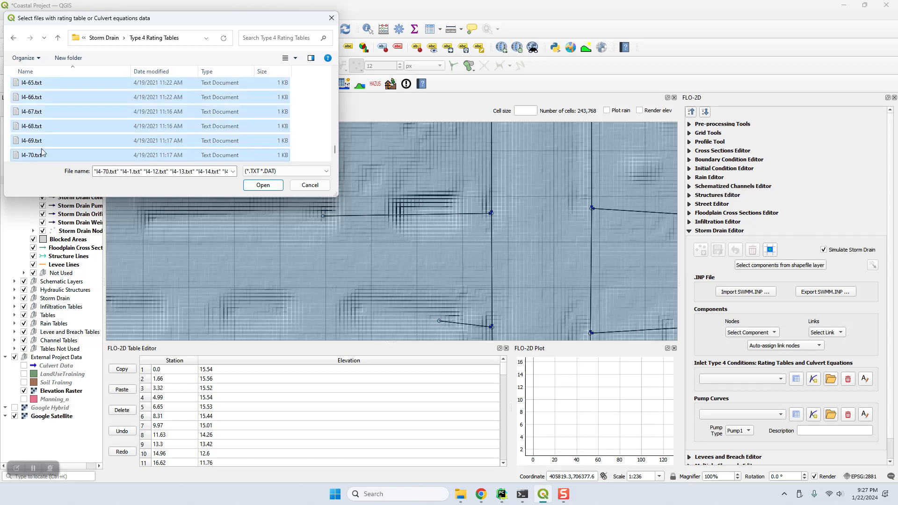
left_click(264, 186)
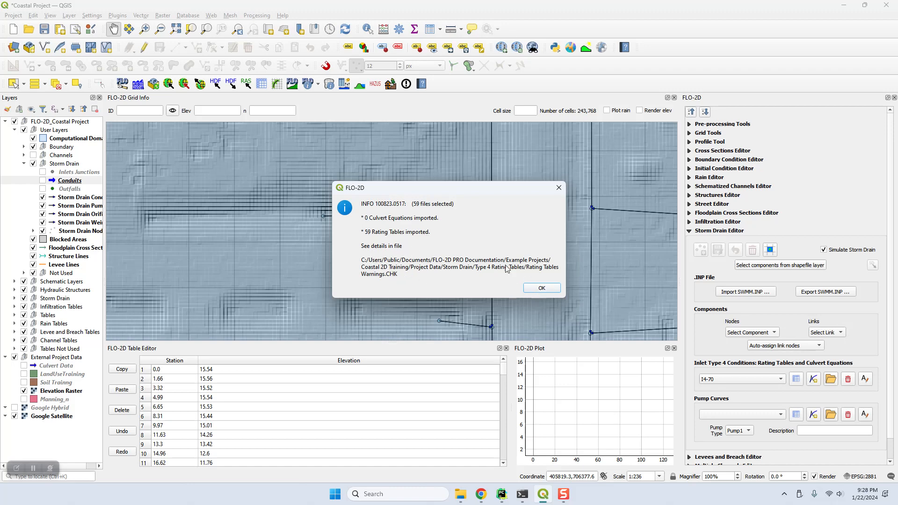
left_click(542, 288)
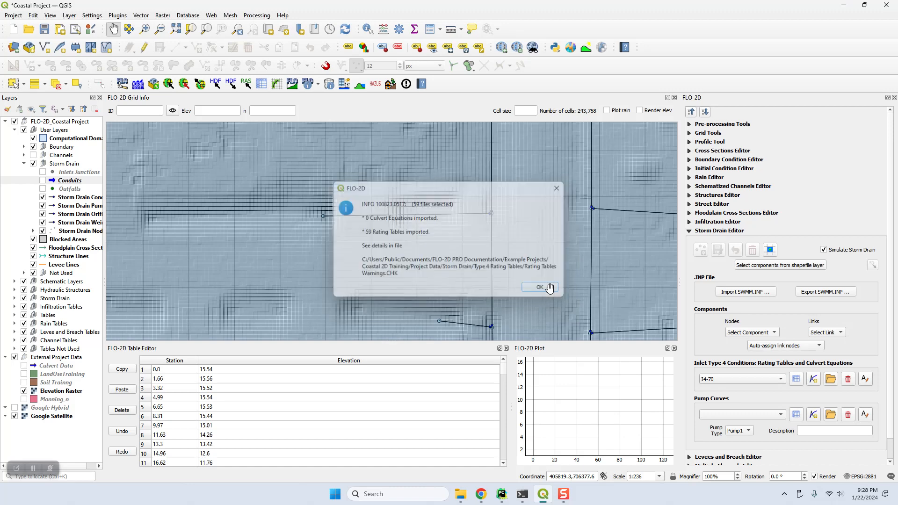
In File Explorer, go to Project Data > Storm Drain > Type 4 Rating Tables and open Rating Tables Warnings.CHK
left_click(461, 495)
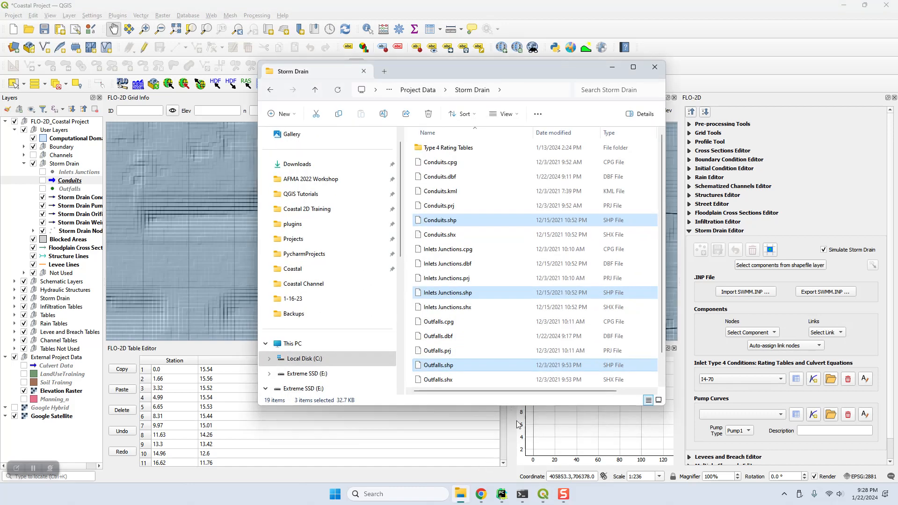
left_click(426, 90)
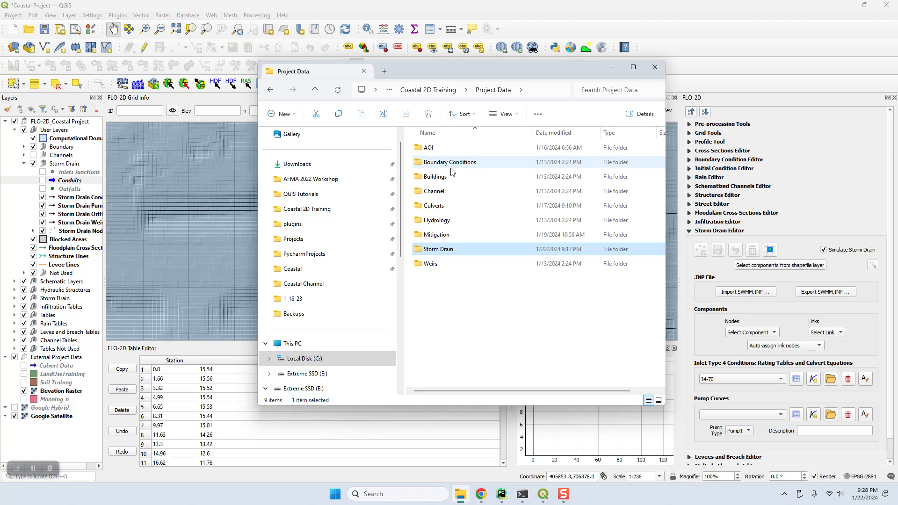
double_click(448, 253)
double_click(447, 152)
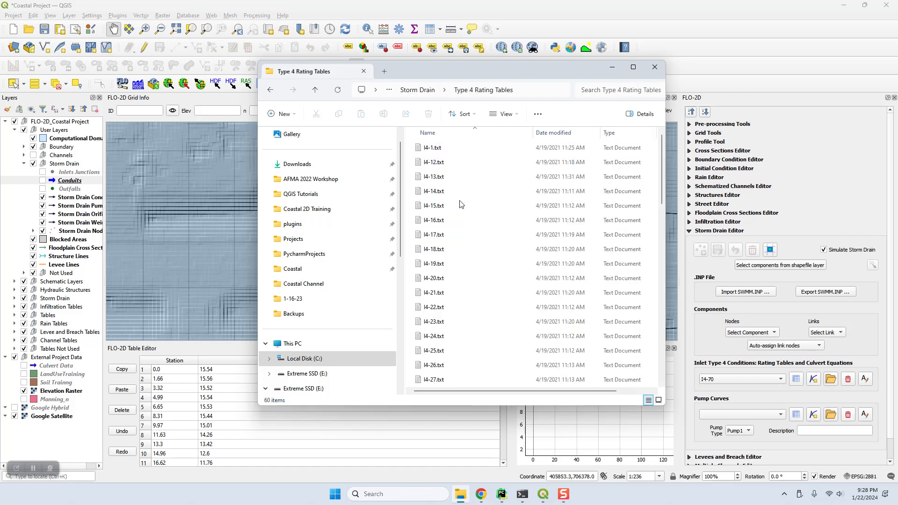
scroll(469, 255, "down", 15)
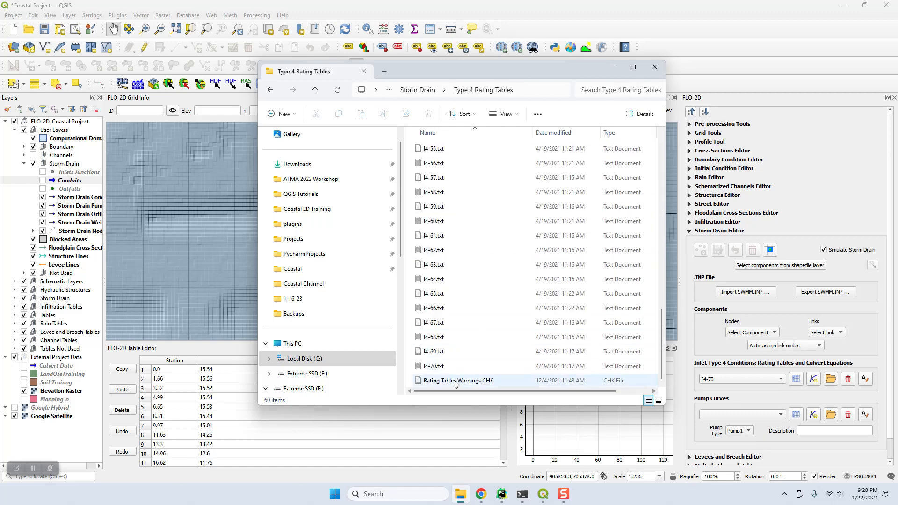
double_click(472, 380)
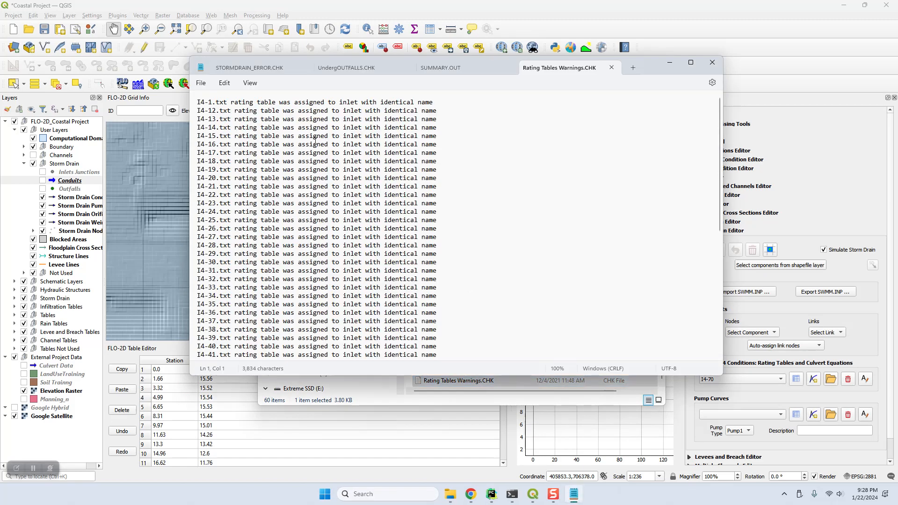
Close the STORMDRAIN_ERROR.CHK, UndergOUTFALLS.CHK and SUMMARY.OUT files
left_click(306, 67)
left_click(314, 67)
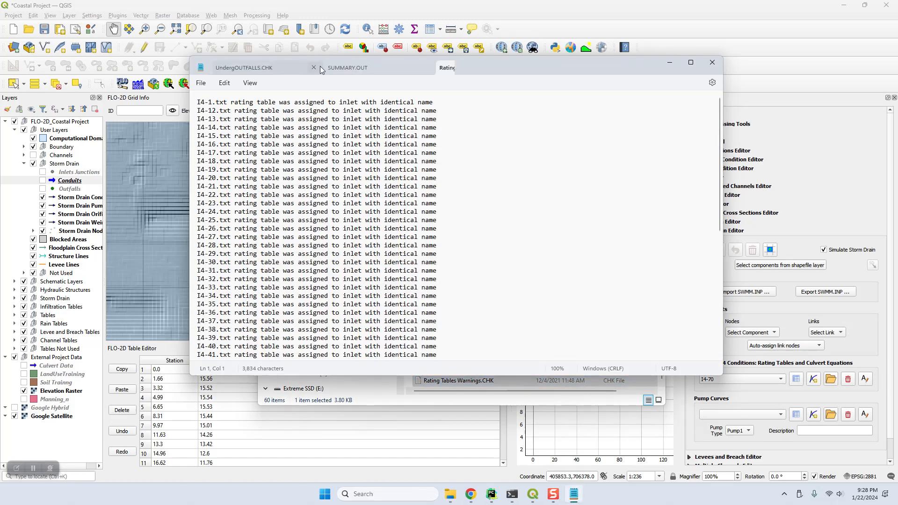
left_click(313, 67)
Review the rating table warnings, marking the I4-69 and I4-70 lines, then open I4-55.txt
left_click_drag(455, 104, 178, 100)
scroll(349, 259, "down", 2)
scroll(348, 259, "down", 8)
left_click_drag(451, 350, 202, 346)
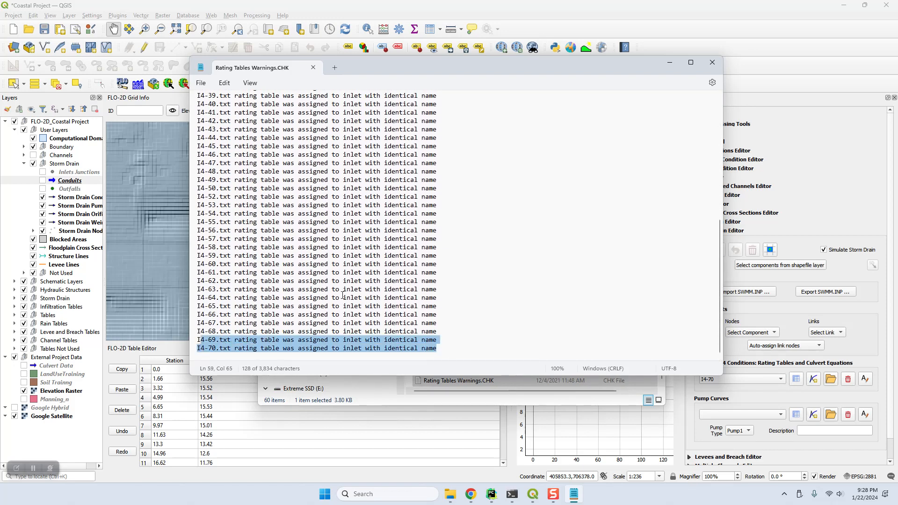
scroll(387, 265, "up", 8)
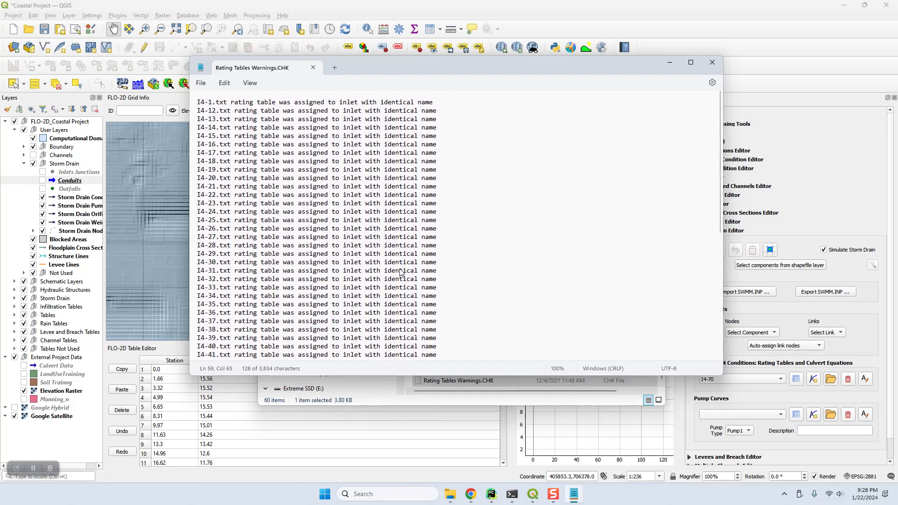
left_click(313, 68)
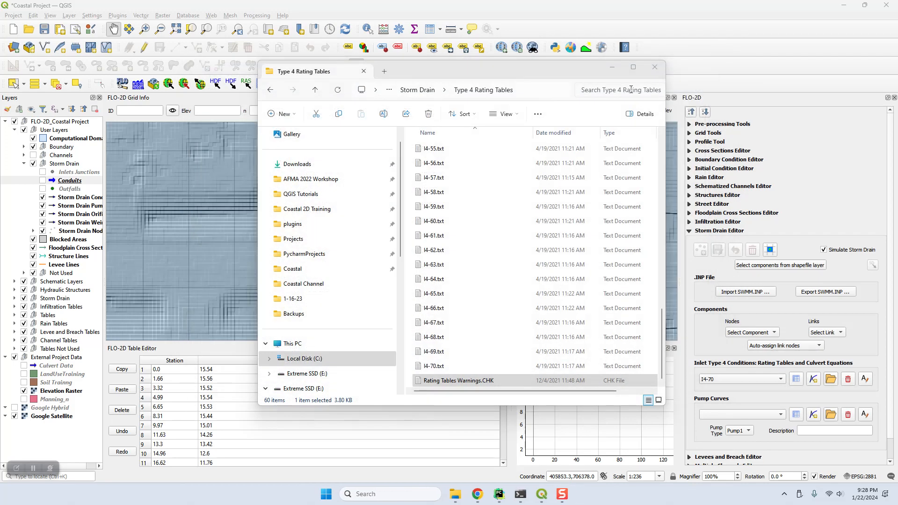
double_click(430, 150)
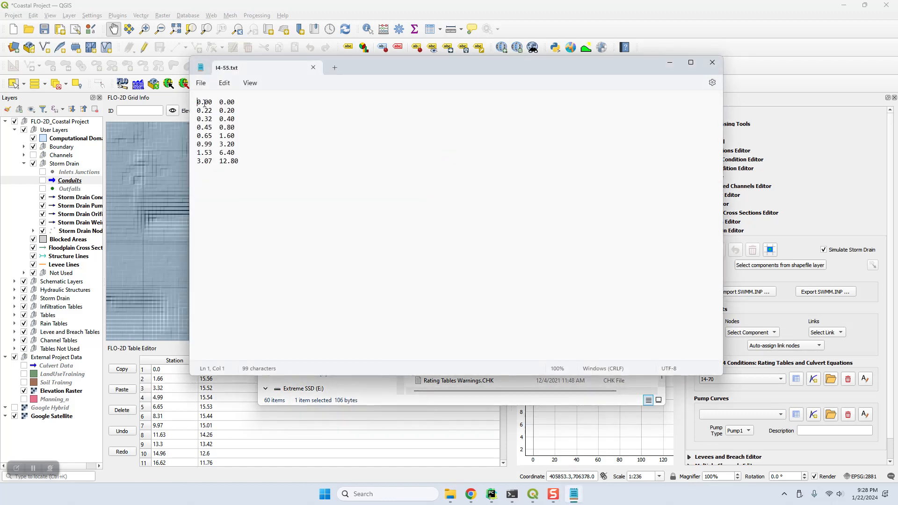
Inspect the I4-55 table's column spacing and all eight rows, then close Notepad
left_click_drag(214, 103, 221, 102)
left_click(274, 165)
left_click_drag(264, 163, 177, 104)
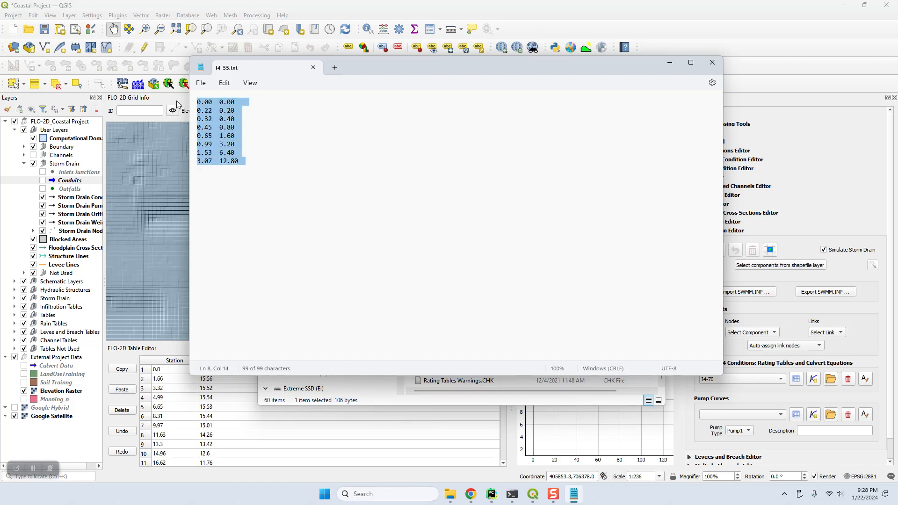
left_click(206, 102)
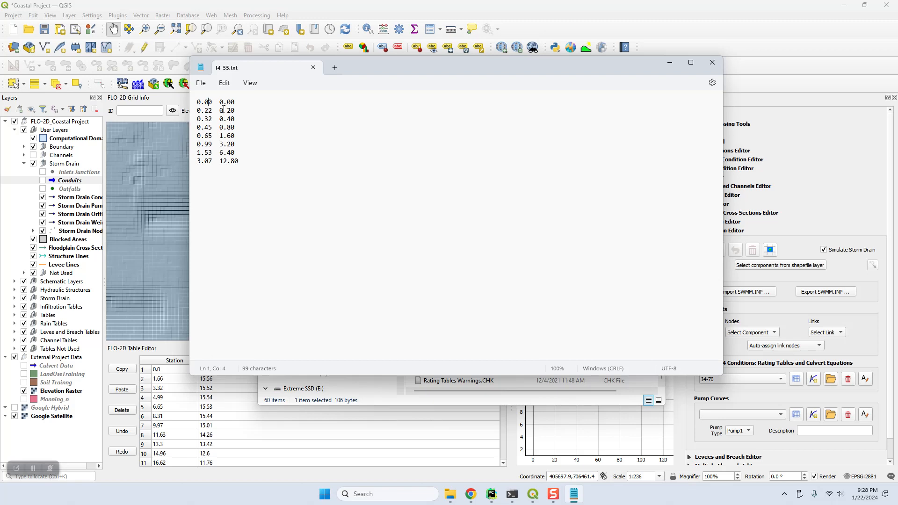
left_click(711, 62)
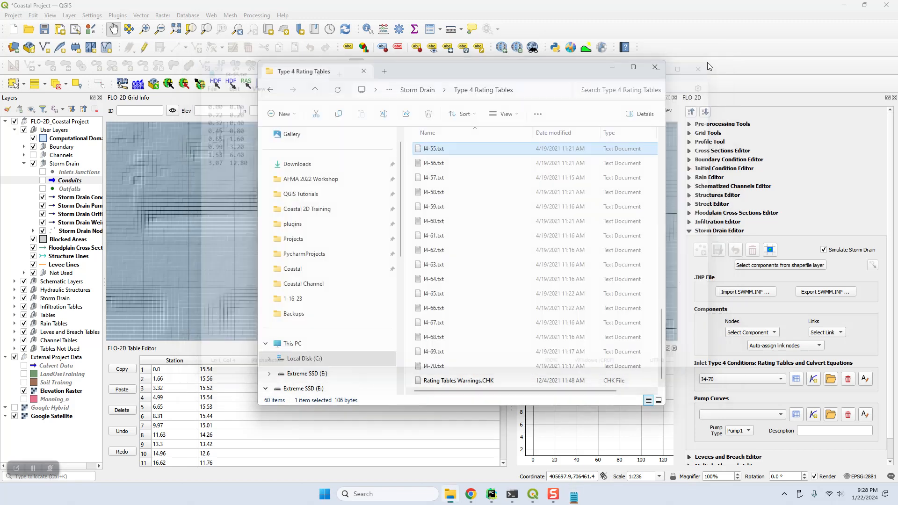
Minimize Explorer and display Type 4 rating table I4-57, then I4-54 with its curve
left_click(613, 70)
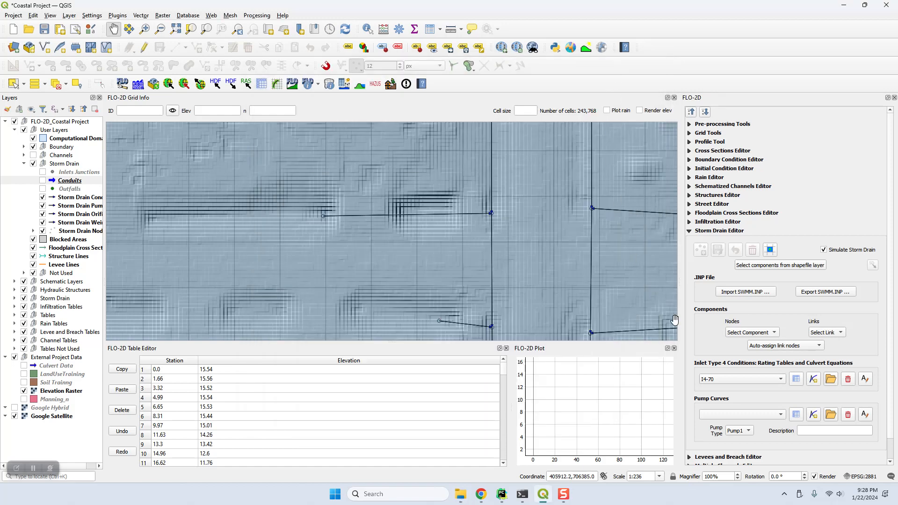
left_click(714, 384)
left_click(717, 381)
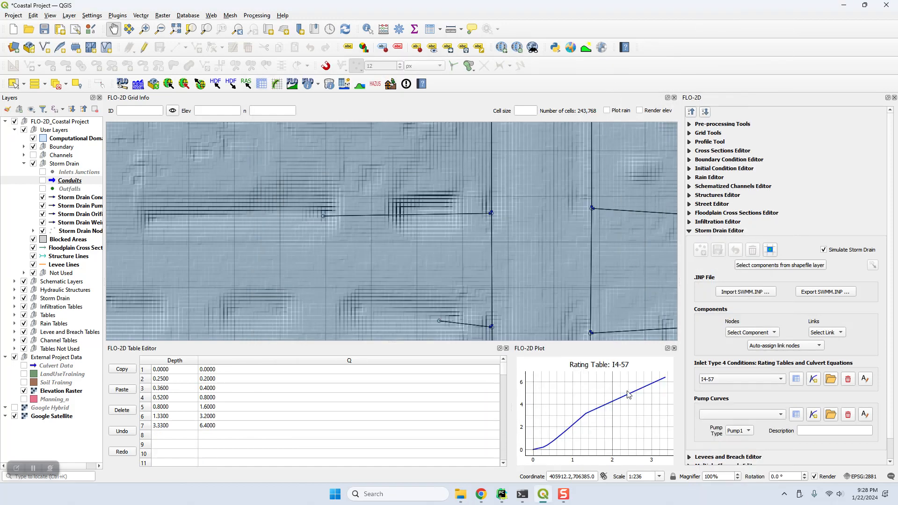
left_click(734, 379)
left_click(728, 346)
Select the Storm Drain Conduits through Storm Drain Nodes layers and run Schematize Storm Drain
left_click(66, 198)
left_click(70, 232, "shift")
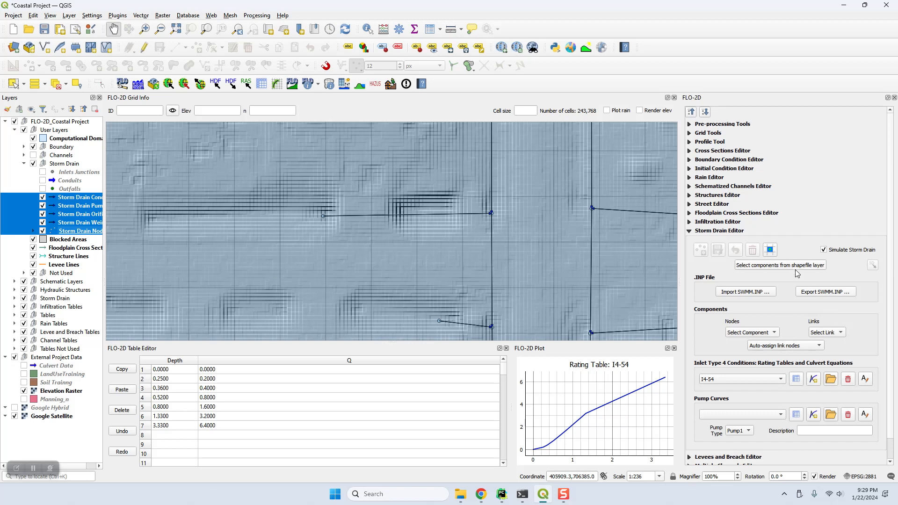
left_click(770, 252)
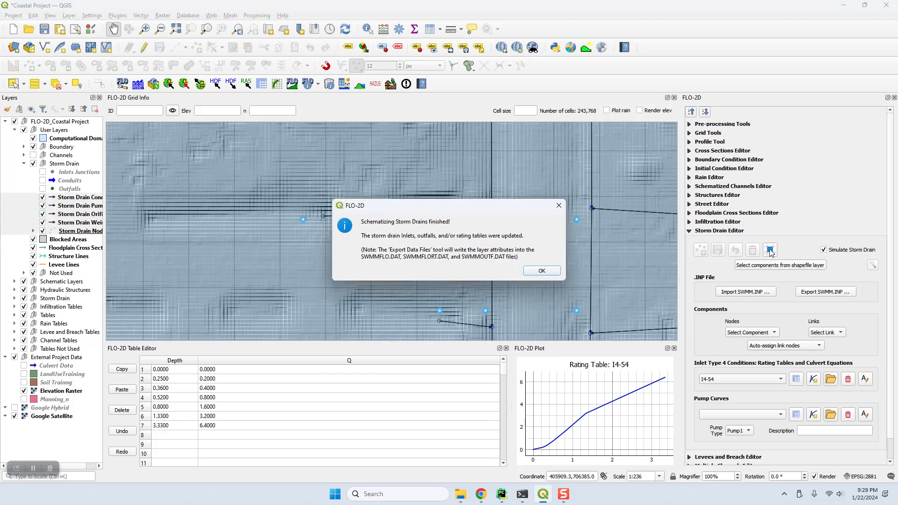
left_click(541, 271)
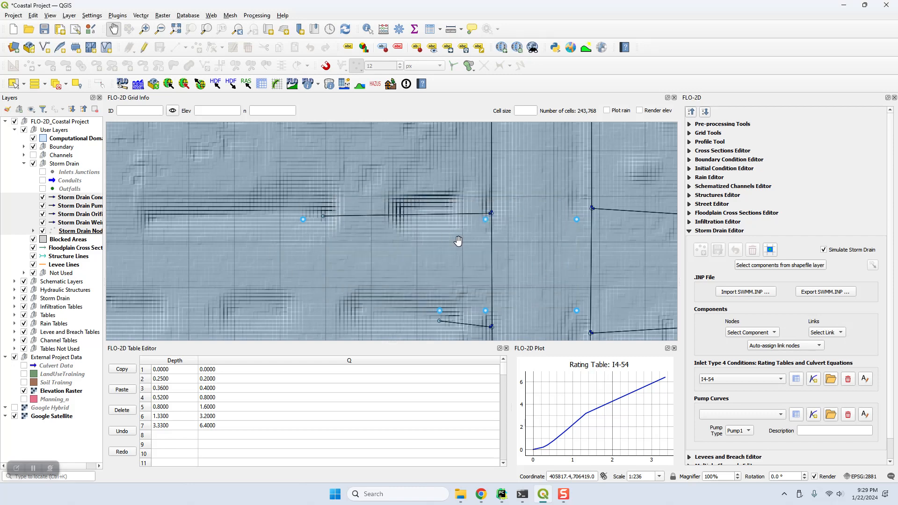
Expand the Storm Drain tables group and select the SD Inlets and SD Outfalls layers
left_click(14, 282)
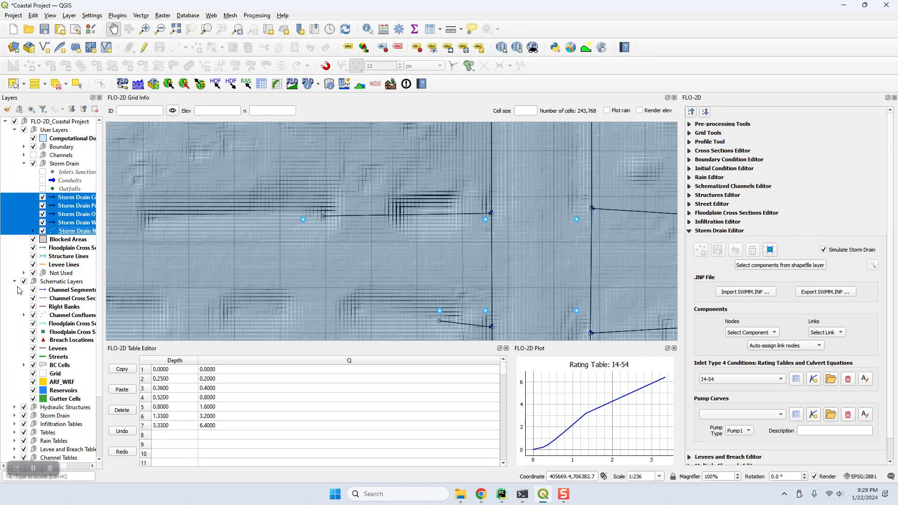
left_click(15, 282)
left_click(14, 299)
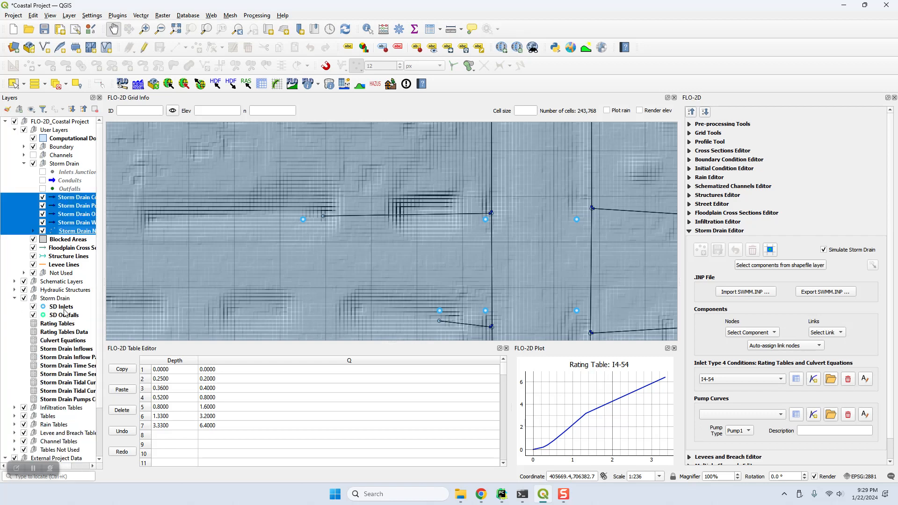
left_click(64, 308)
left_click(66, 316, "shift")
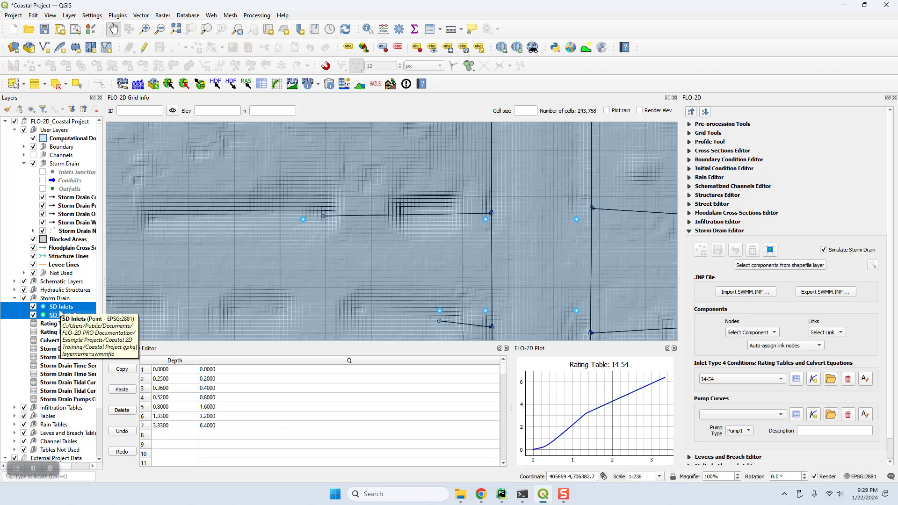
Zoom out and pan the map to view the whole schematized storm drain network
scroll(411, 257, "down", 2)
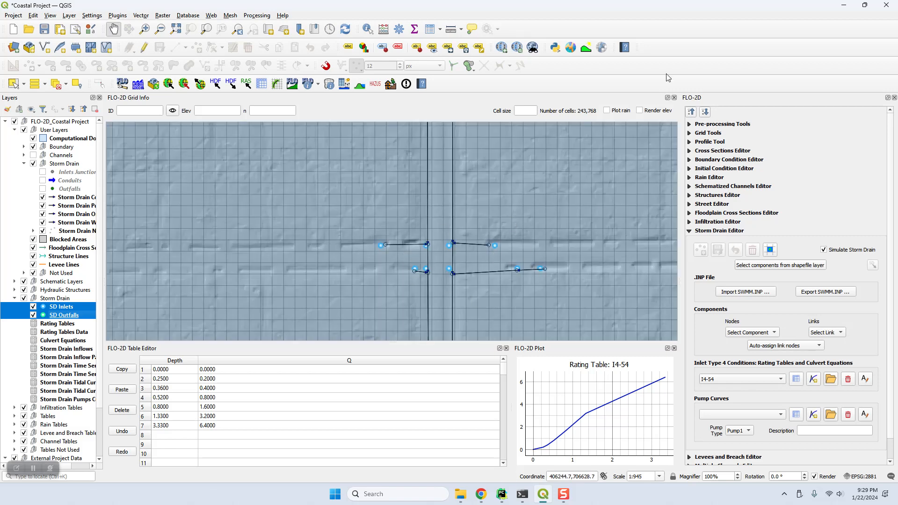
scroll(482, 266, "down", 3)
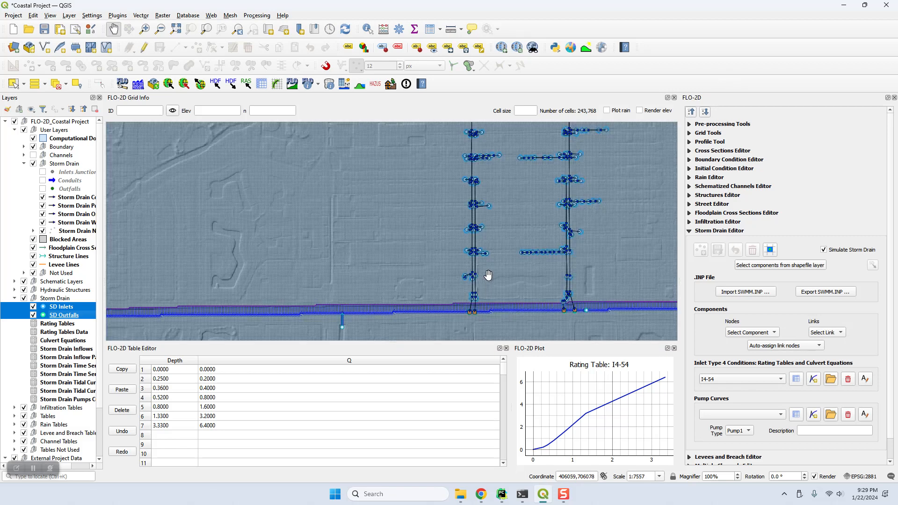
left_click_drag(533, 259, 453, 235)
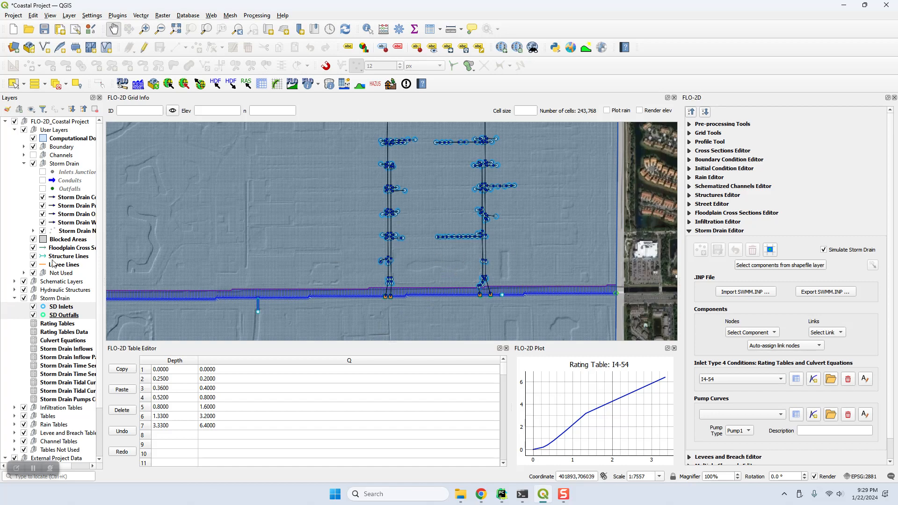
left_click(33, 230)
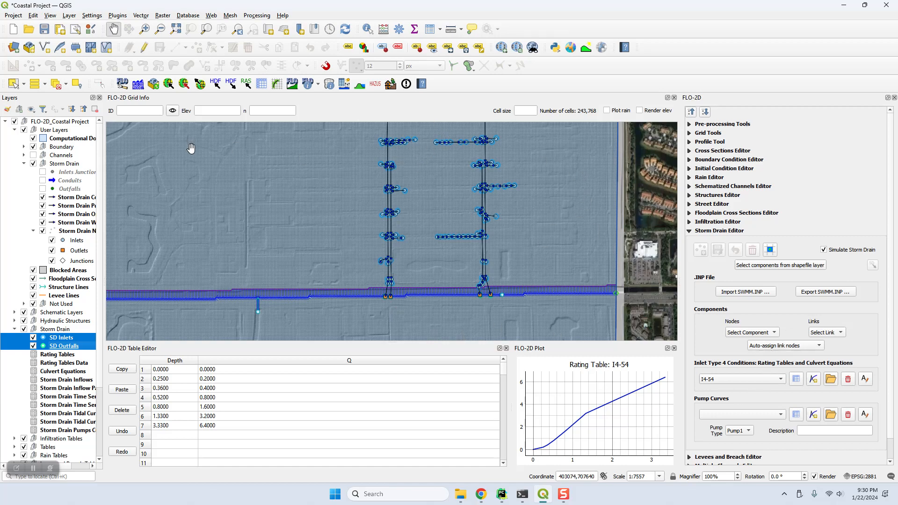
scroll(505, 254, "down", 1)
left_click_drag(475, 245, 541, 272)
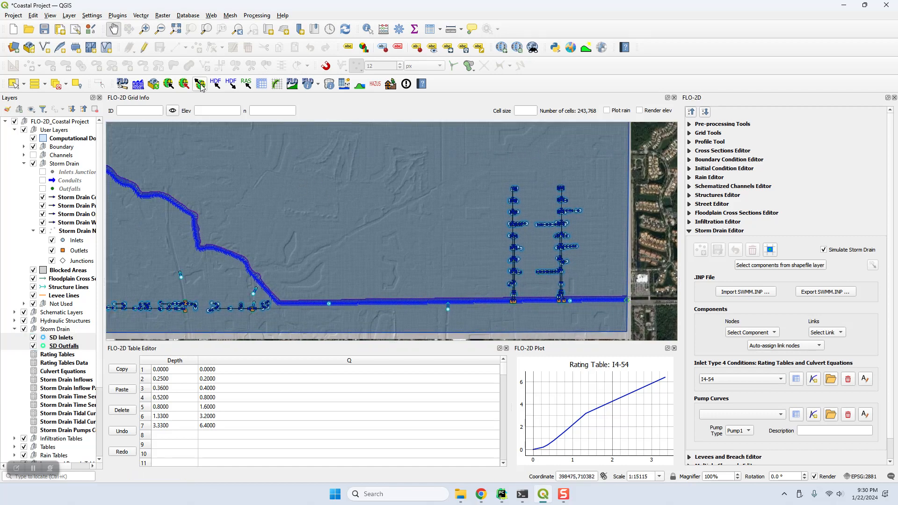
left_click_drag(282, 208, 343, 216)
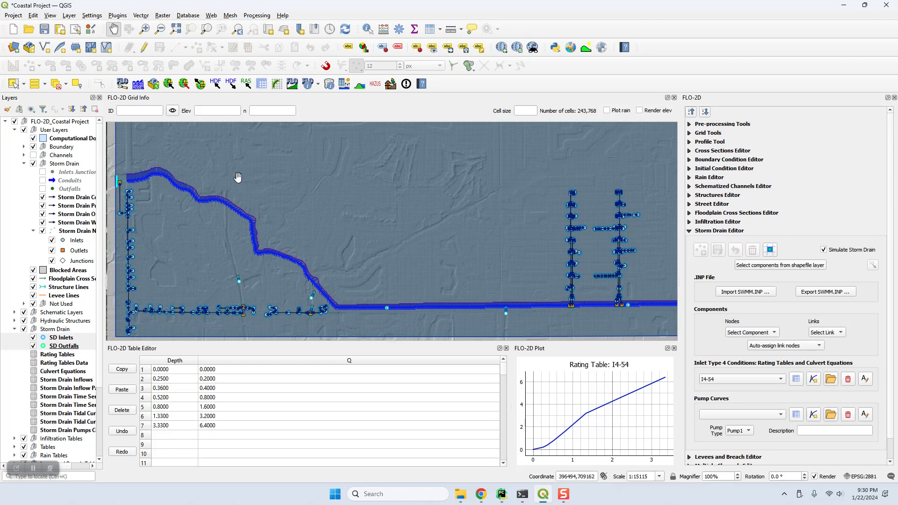
left_click(262, 84)
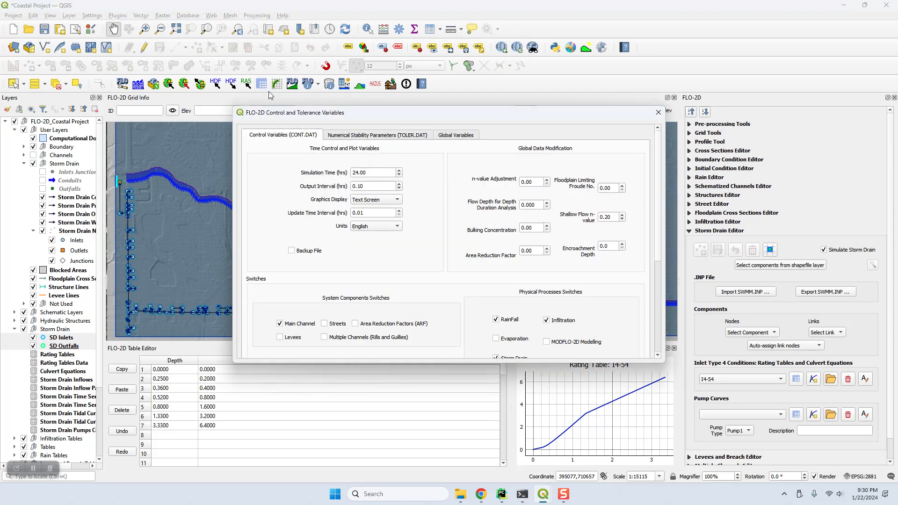
left_click_drag(455, 365, 455, 450)
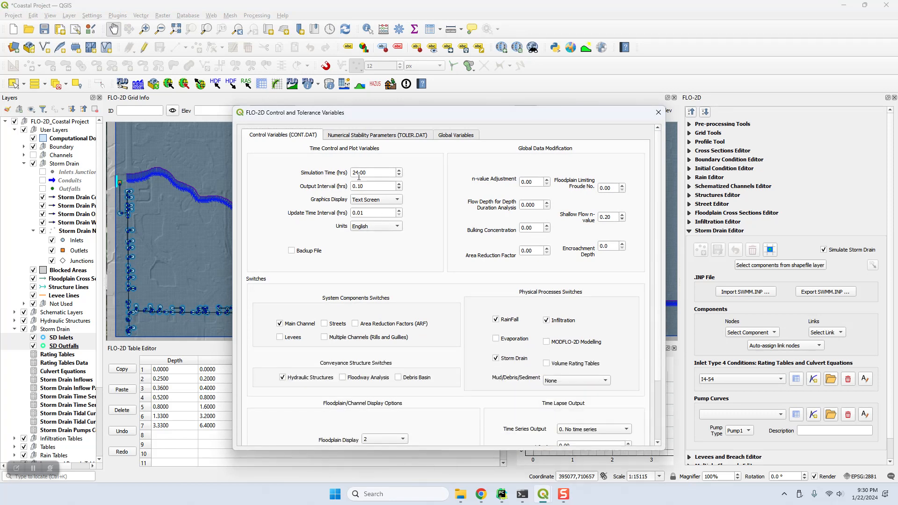
key("Tab")
scroll(659, 359, "down", 2)
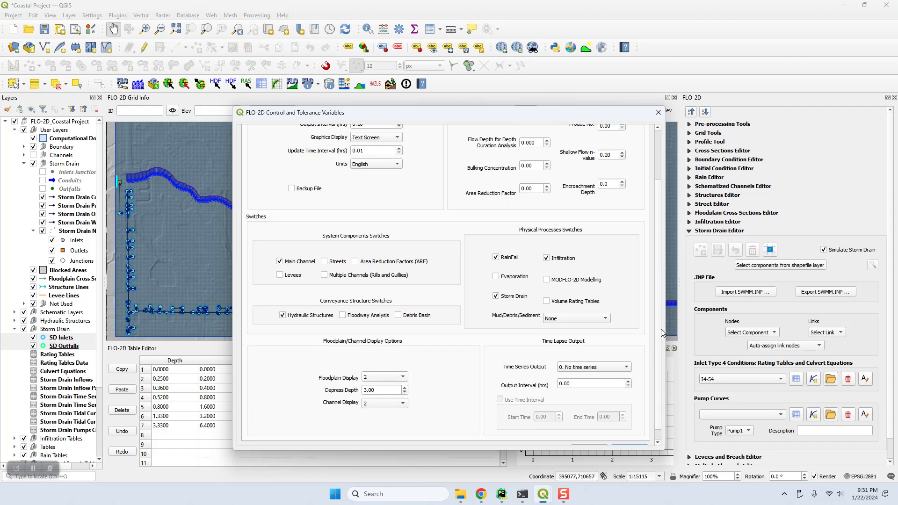
scroll(661, 348, "down", 1)
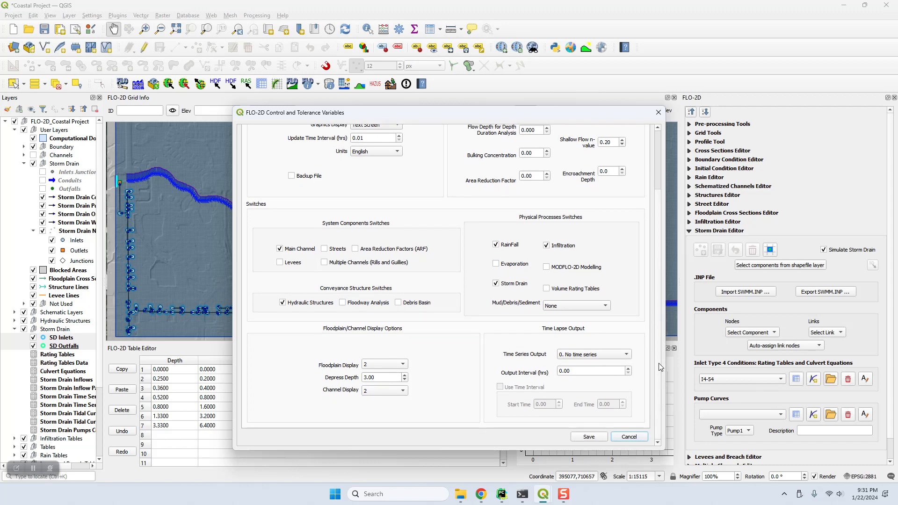
left_click(628, 437)
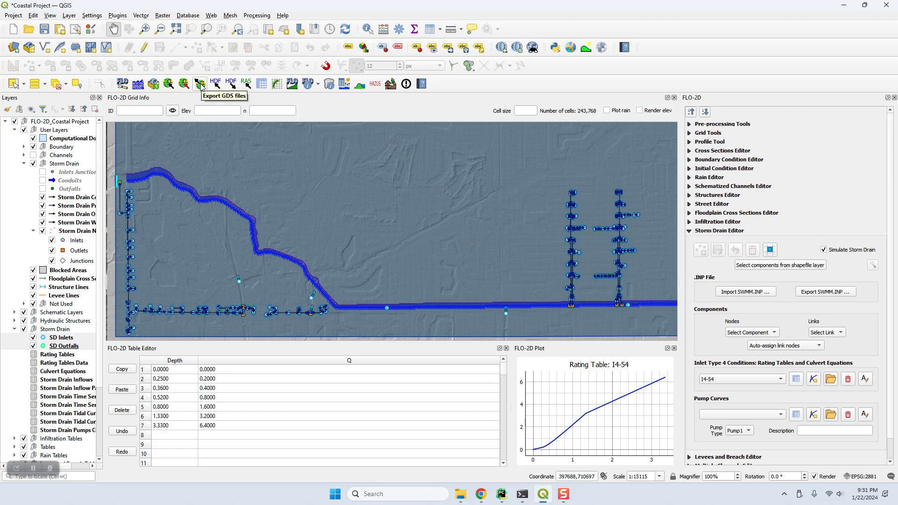
Choose the Storm Drain Test folder as the destination for the FLO-2D GDS file export
left_click(200, 86)
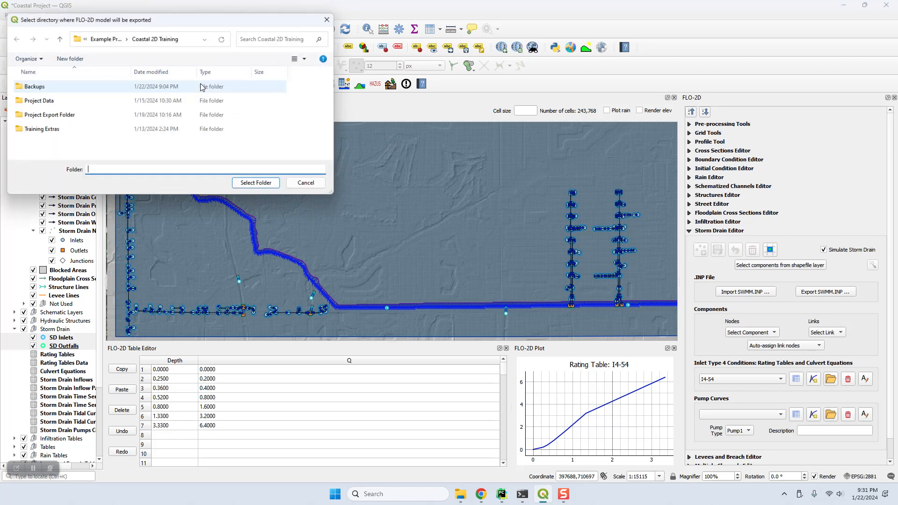
double_click(62, 117)
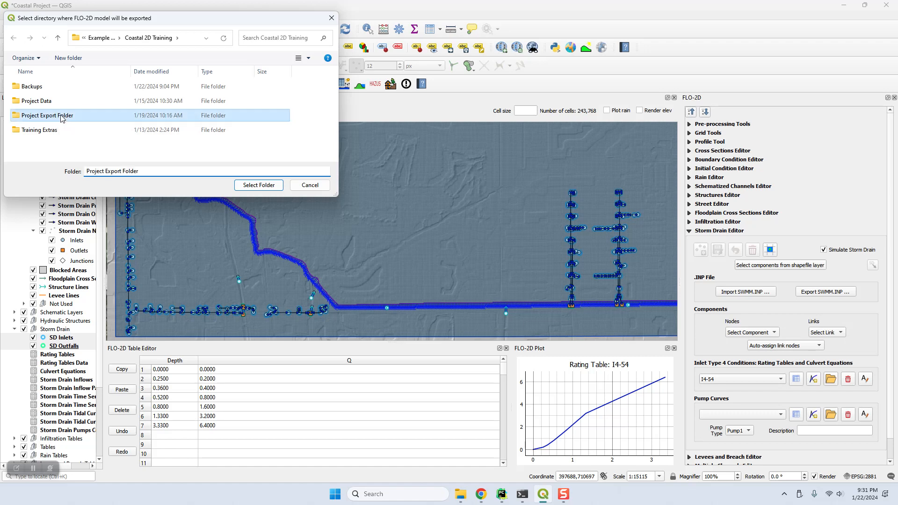
left_click(59, 144)
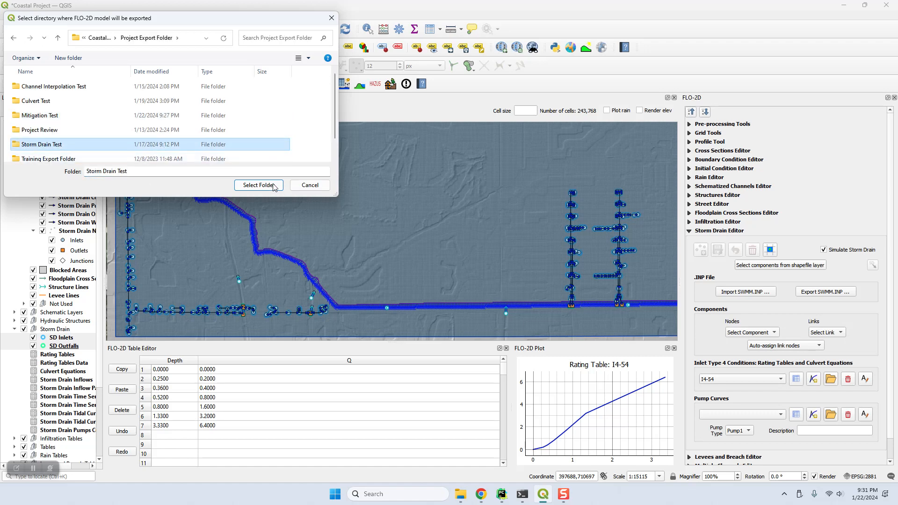
left_click(259, 185)
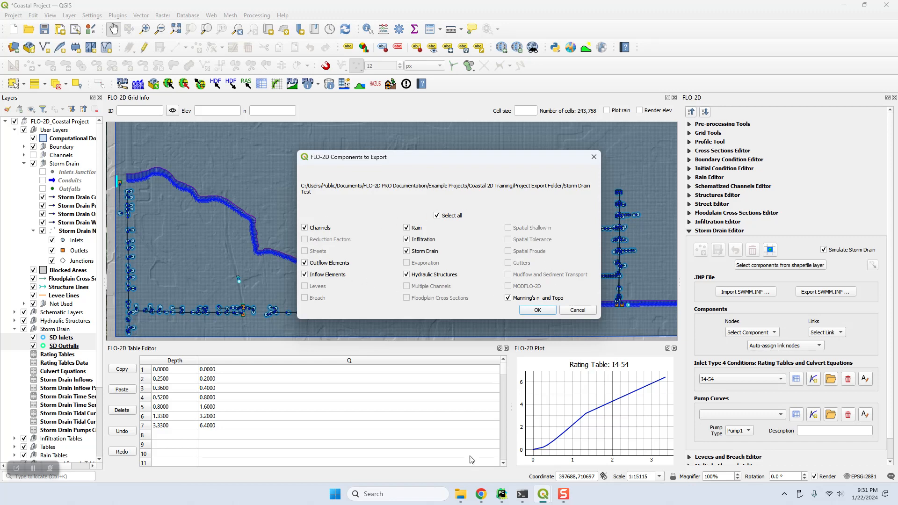
left_click(461, 494)
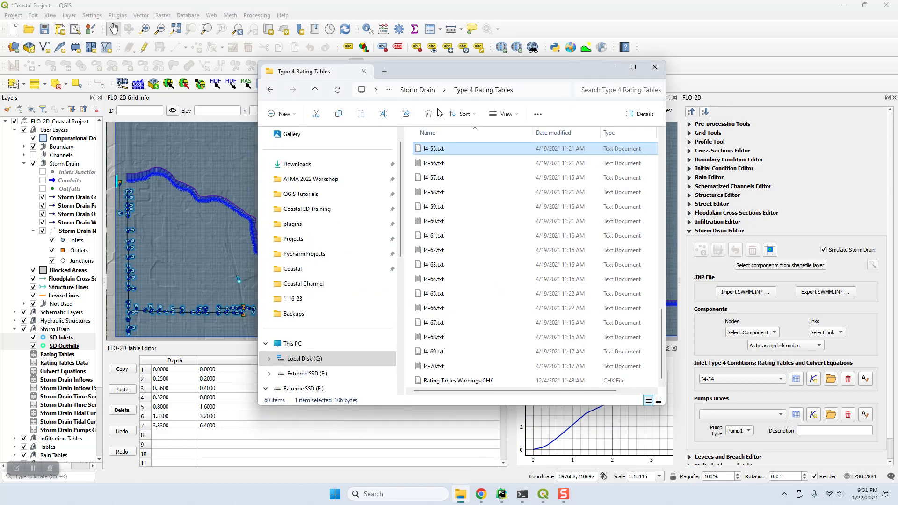
Delete all 82 old files from Project Export Folder\Storm Drain Test and confirm the components to export
left_click(417, 89)
left_click(422, 91)
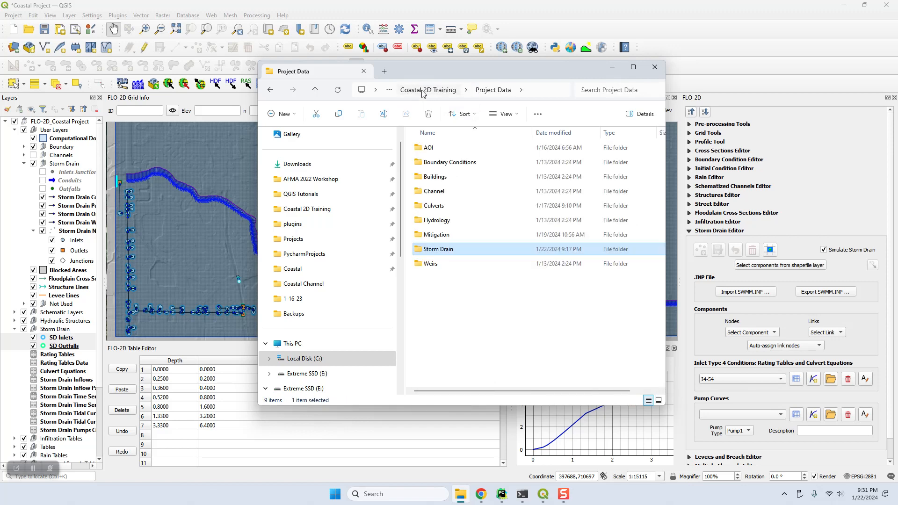
left_click(315, 91)
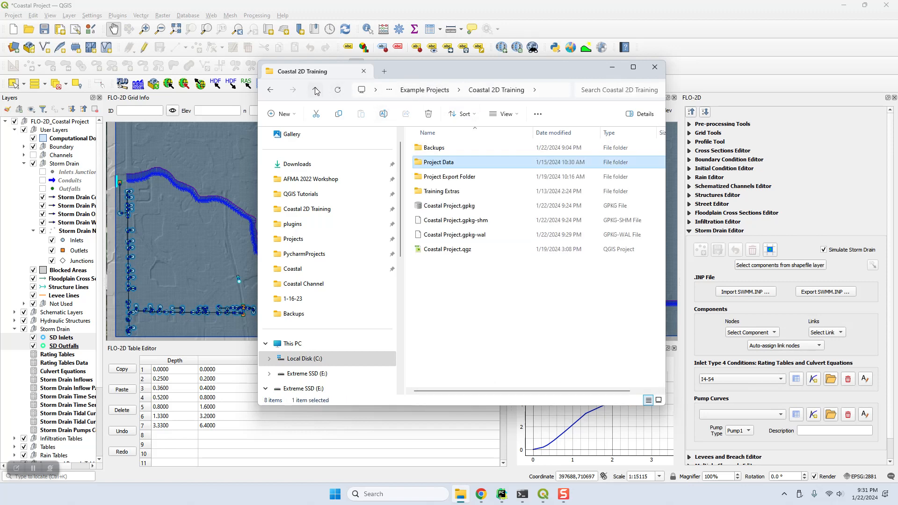
double_click(474, 178)
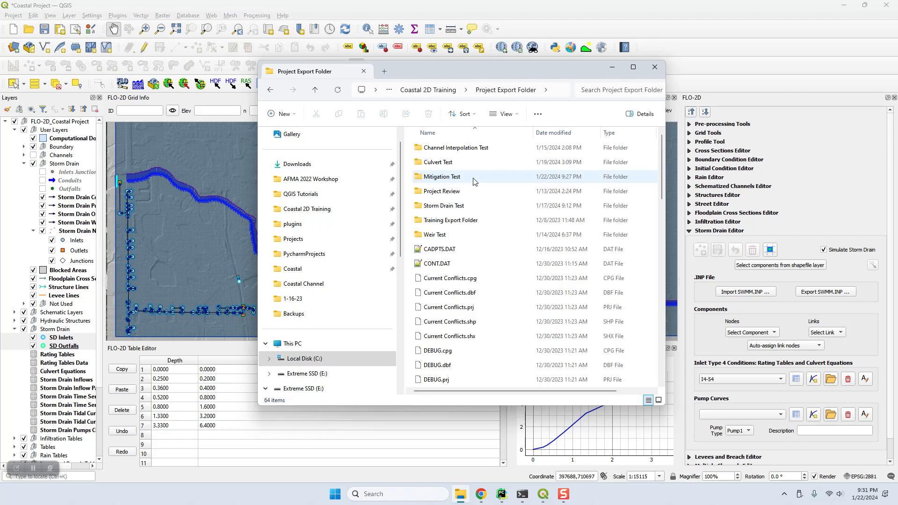
double_click(450, 208)
key("ctrl+a")
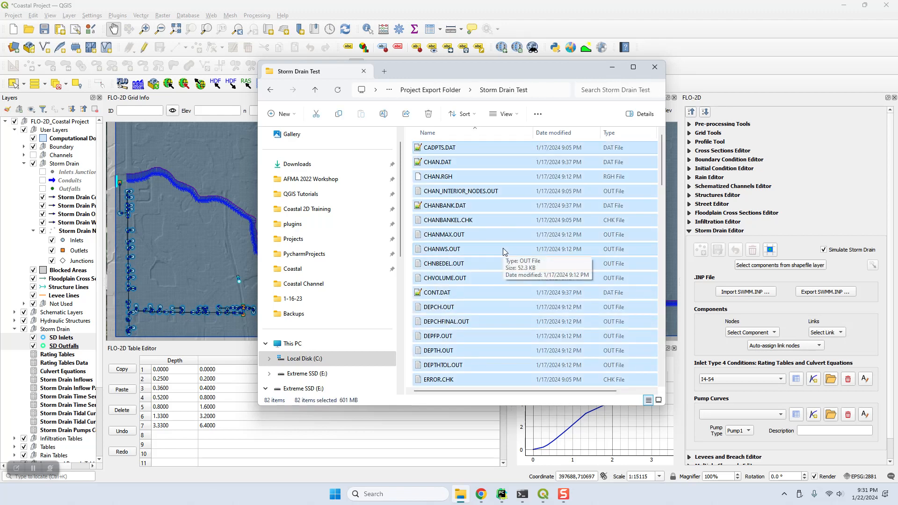
key("Delete")
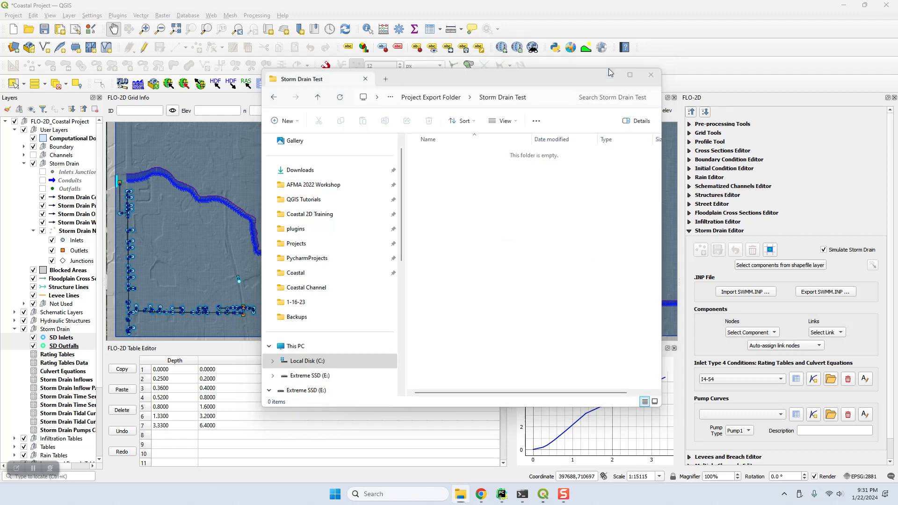
left_click(610, 68)
left_click(542, 310)
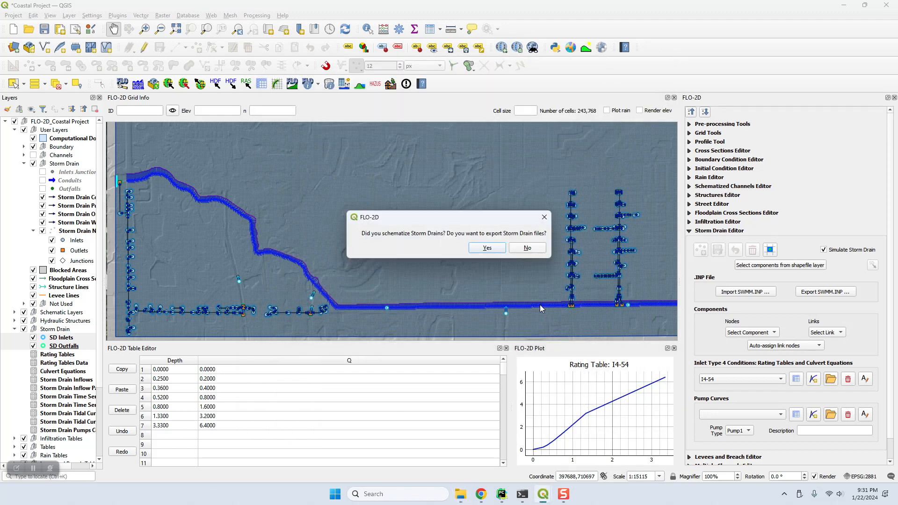
Confirm the storm drain export and pick Project Export Folder\Storm Drain Test for SWMM.INP
left_click(487, 248)
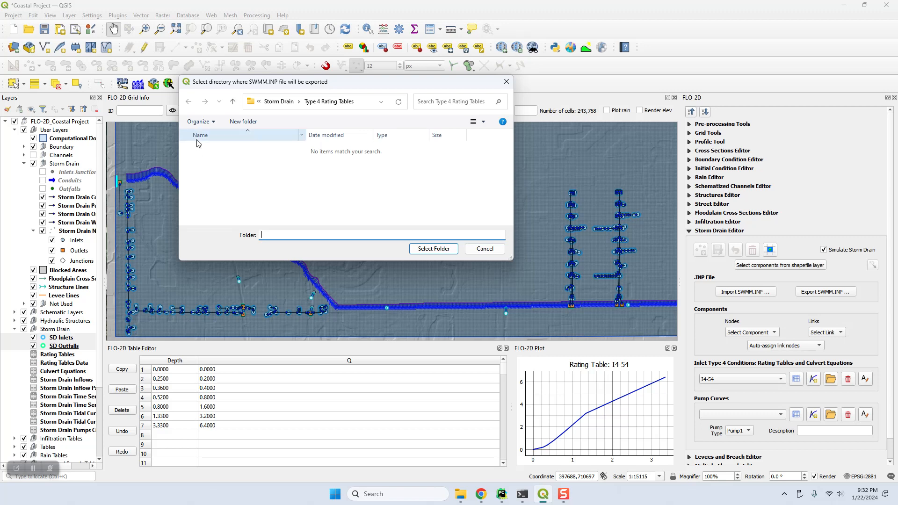
left_click(232, 102)
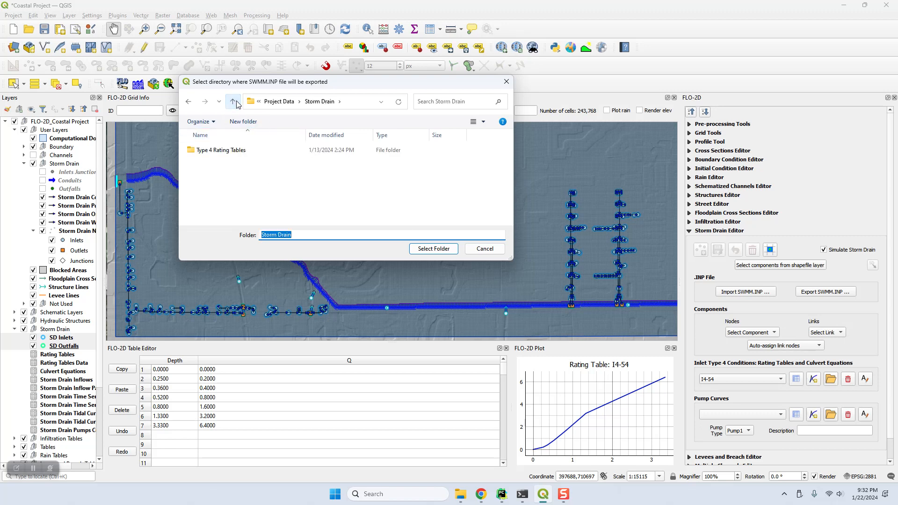
left_click(234, 102)
left_click(233, 102)
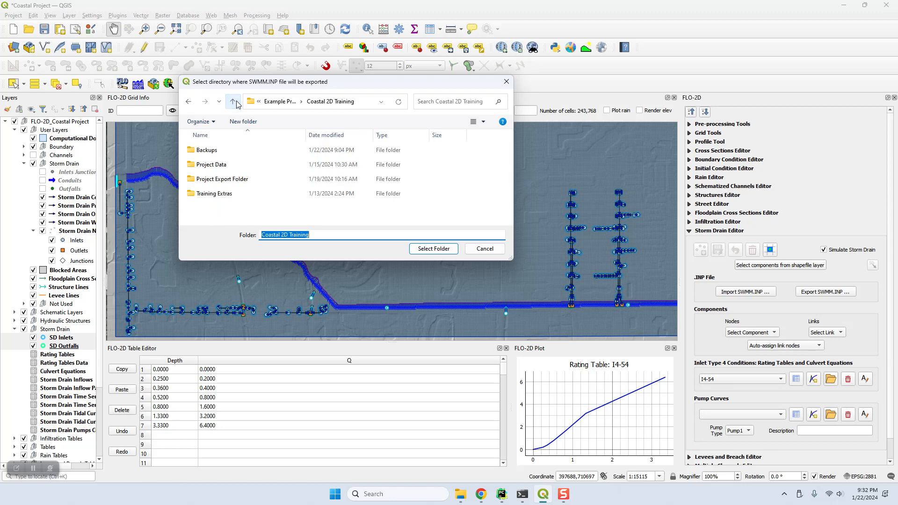
double_click(221, 180)
left_click(221, 208)
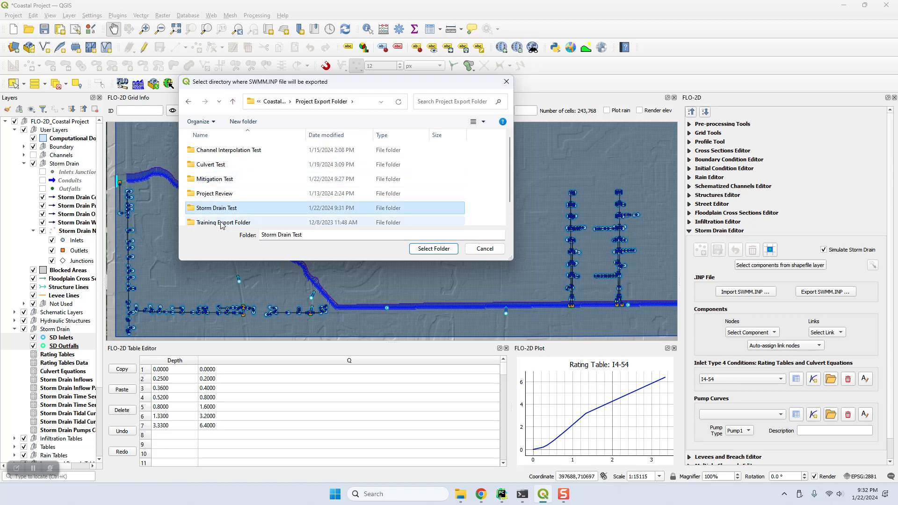
left_click(429, 249)
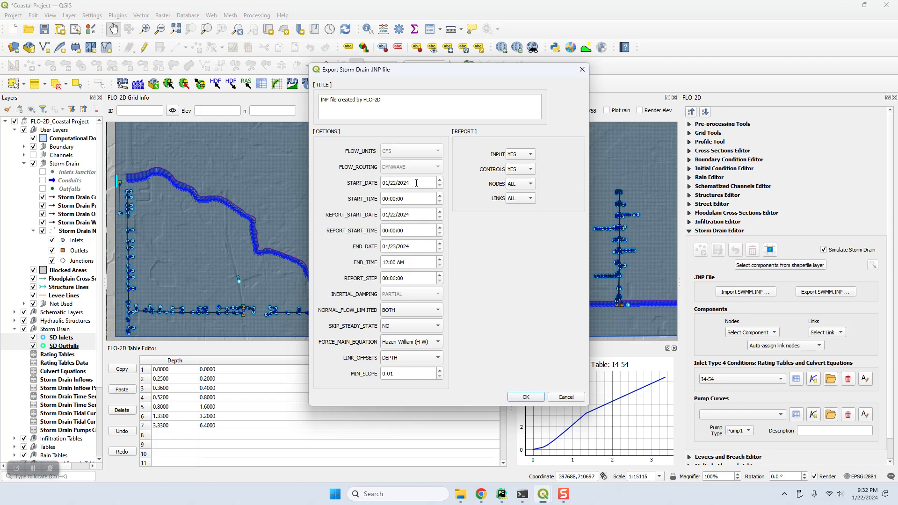
Check the 01/22/2024 start and 01/23/2024 end dates, then write SWMM.INP
left_click_drag(431, 183, 377, 183)
left_click(414, 216)
triple_click(423, 248)
left_click(519, 399)
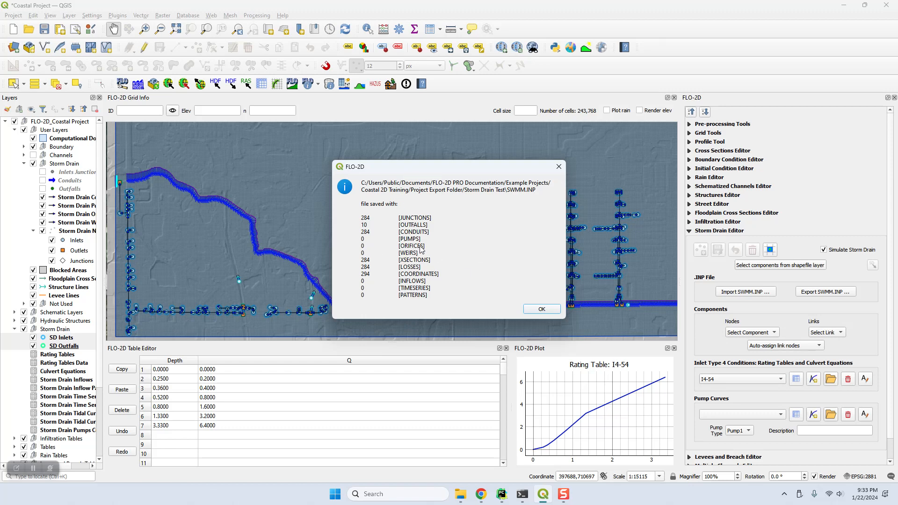
Dismiss the SWMM.INP summary (284 junctions, 10 outfalls) and the exported-files list
left_click(539, 311)
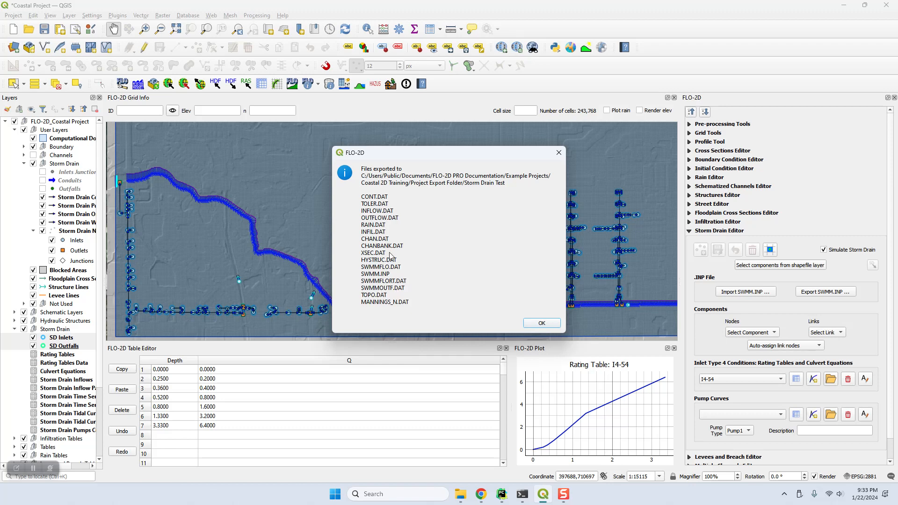
left_click(537, 322)
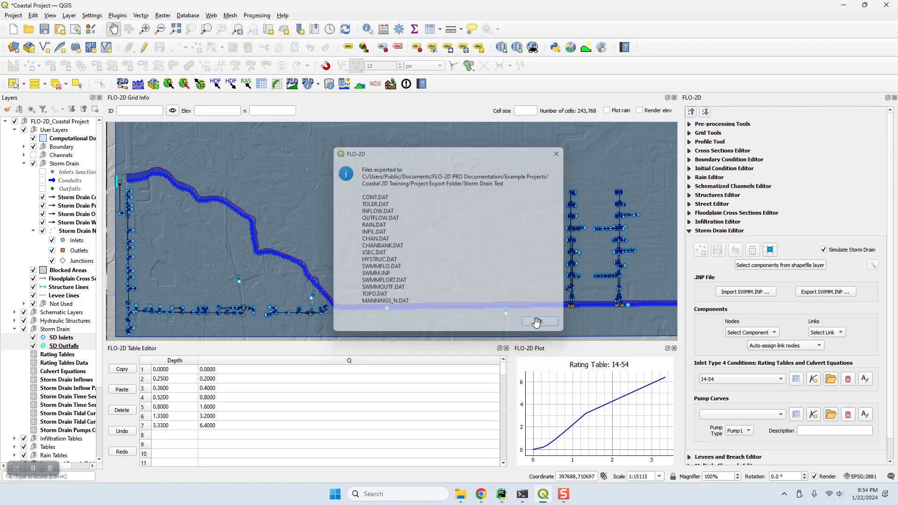
Open SWMM.INP, SWMMOUTF.DAT, SWMMFLORT.DAT and SWMMFLO.DAT from Storm Drain Test in Notepad++
left_click(460, 494)
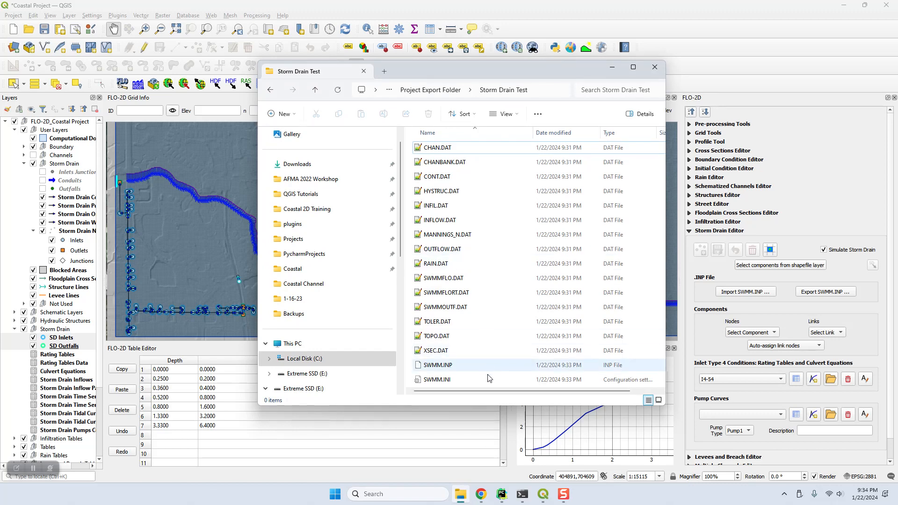
left_click(452, 368)
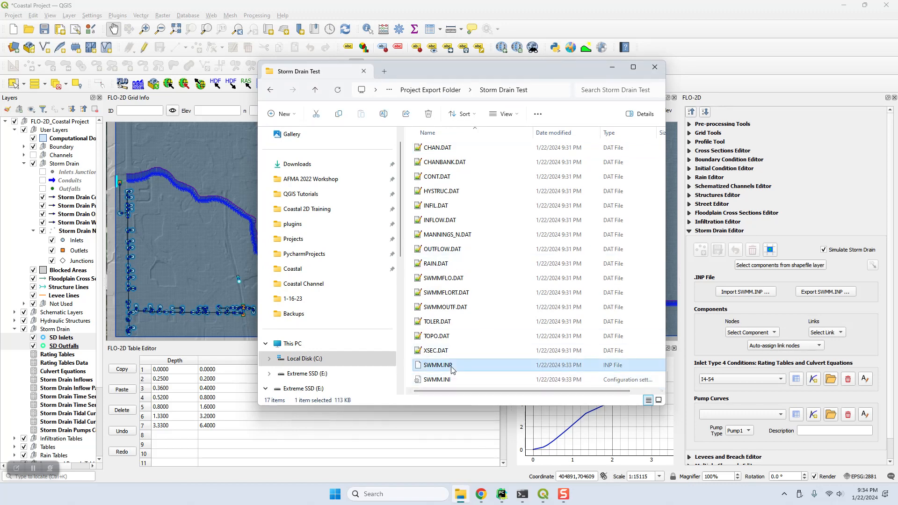
left_click(447, 307, "ctrl")
left_click(449, 293, "ctrl")
left_click(454, 279, "ctrl")
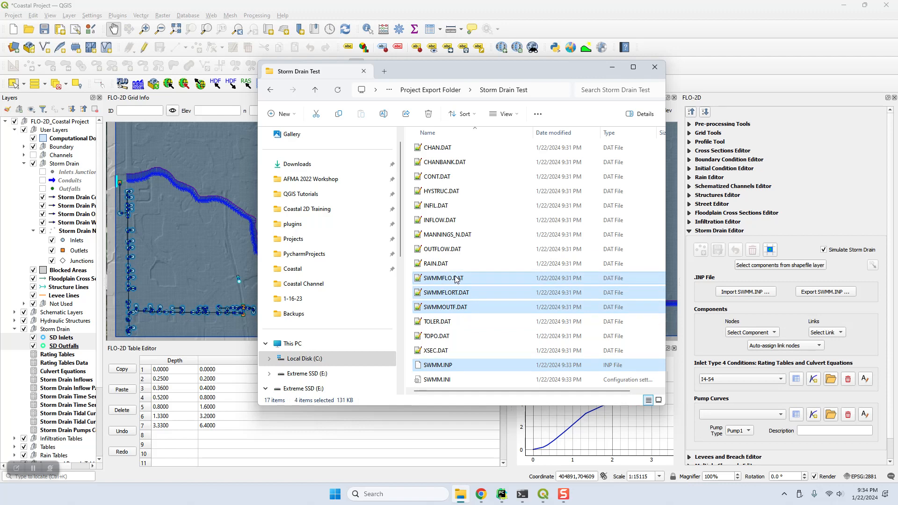
right_click(455, 280)
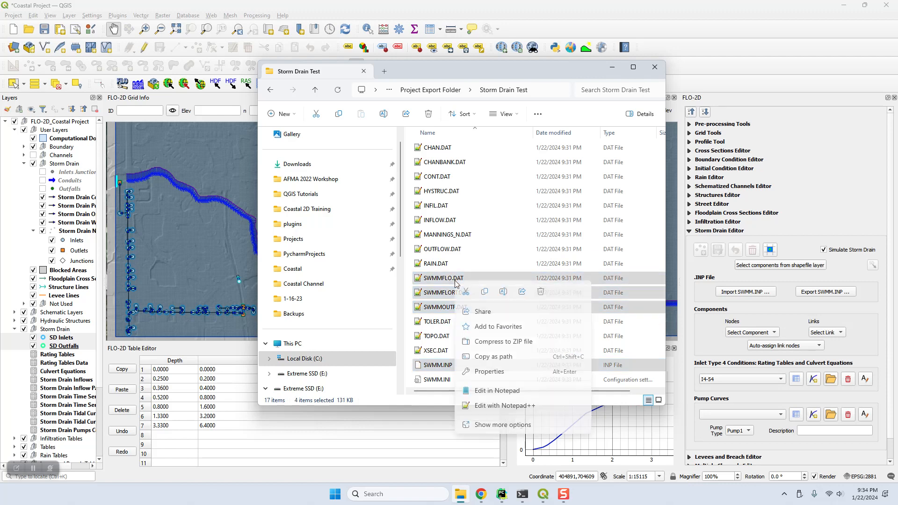
left_click(494, 411)
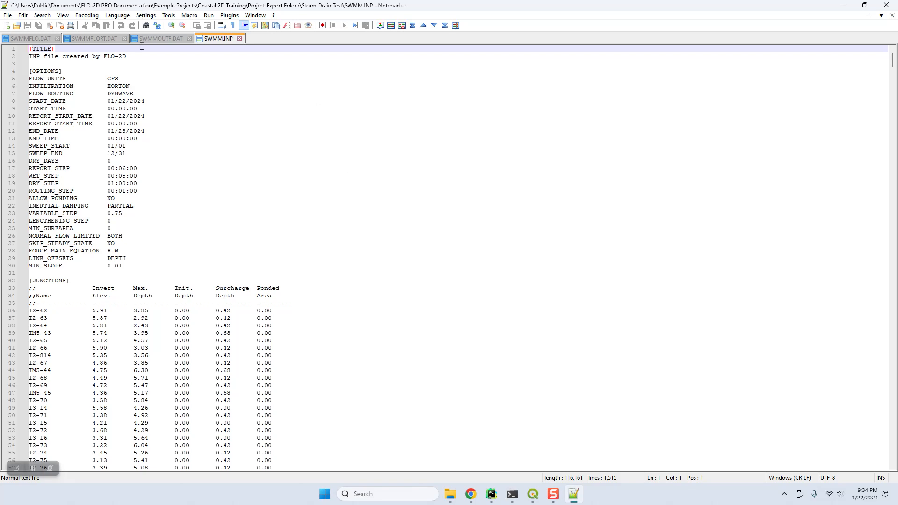
Inspect SWMM.INP and the SWMMOUTF.DAT outfall list, highlighting its trailing 1 values
scroll(323, 254, "down", 3)
scroll(324, 256, "up", 3)
left_click(154, 37)
left_click(94, 122)
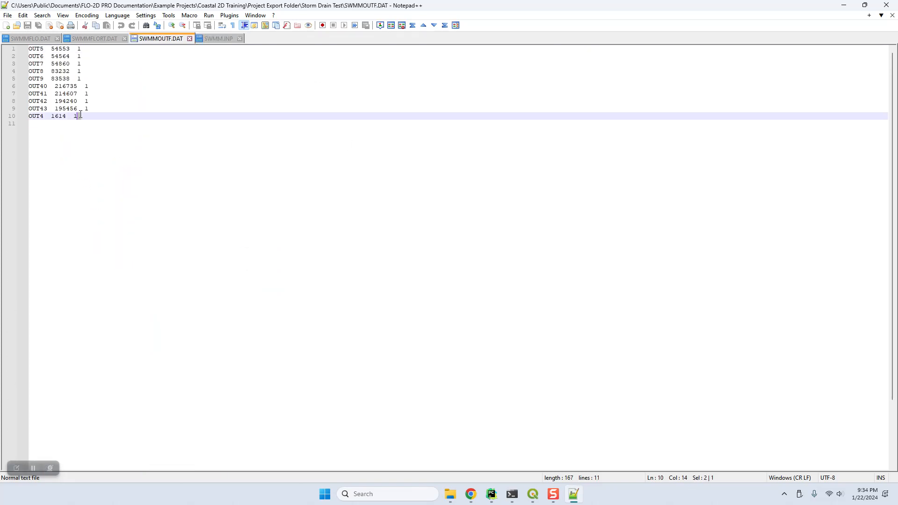
key("ctrl+a")
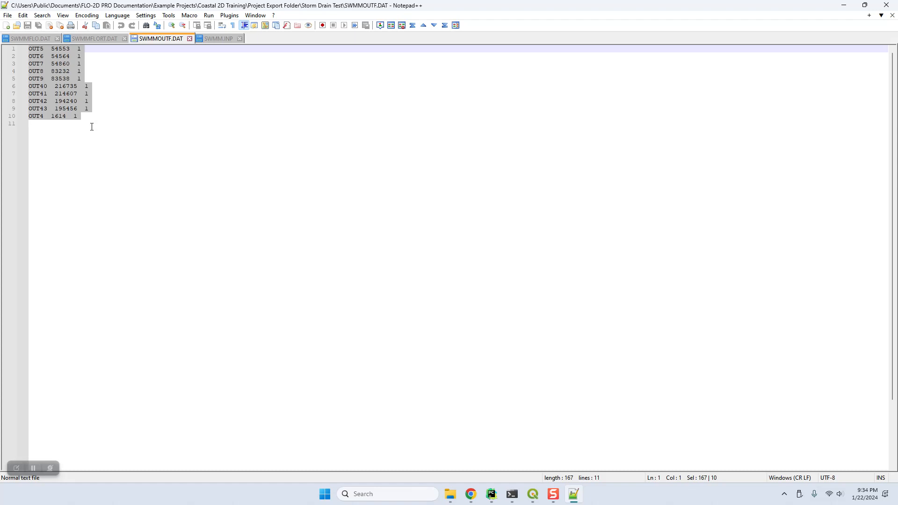
left_click(92, 126)
double_click(79, 48)
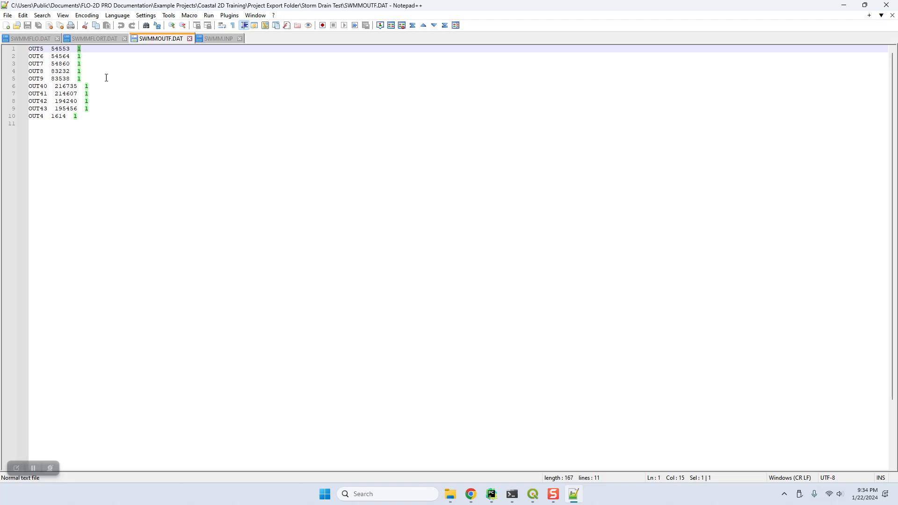
left_click(116, 84)
Examine the I4-1 rating table in SWMMFLORT.DAT and cell 5791 and inlet I2-69 in SWMMFLO.DAT
left_click(93, 38)
left_click_drag(89, 131, 13, 47)
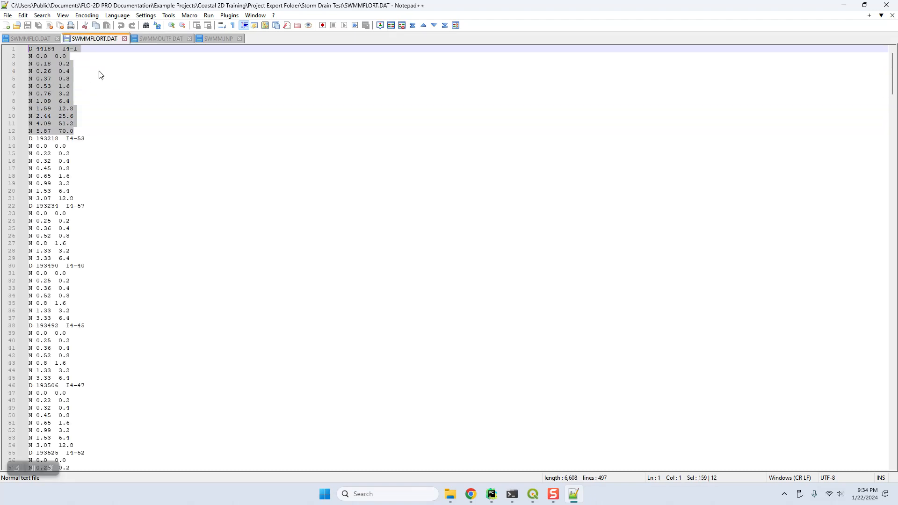
left_click(43, 39)
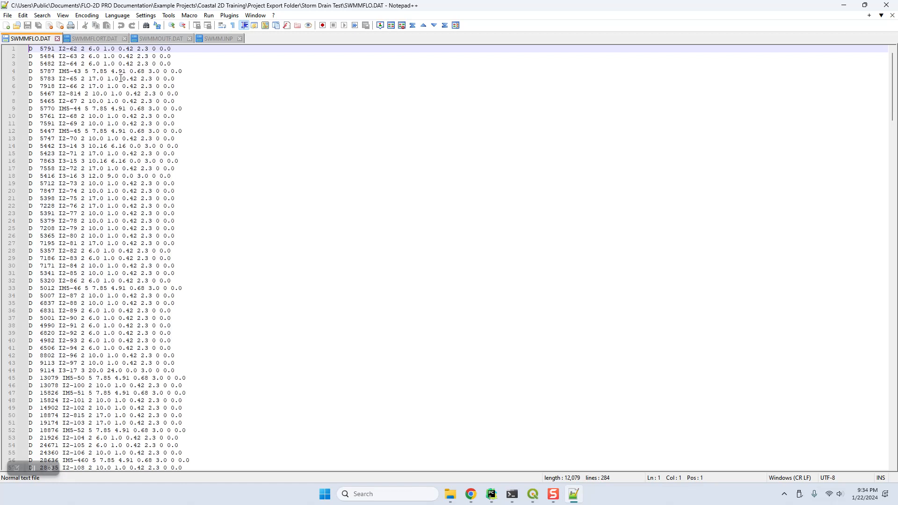
double_click(48, 49)
left_click(309, 126)
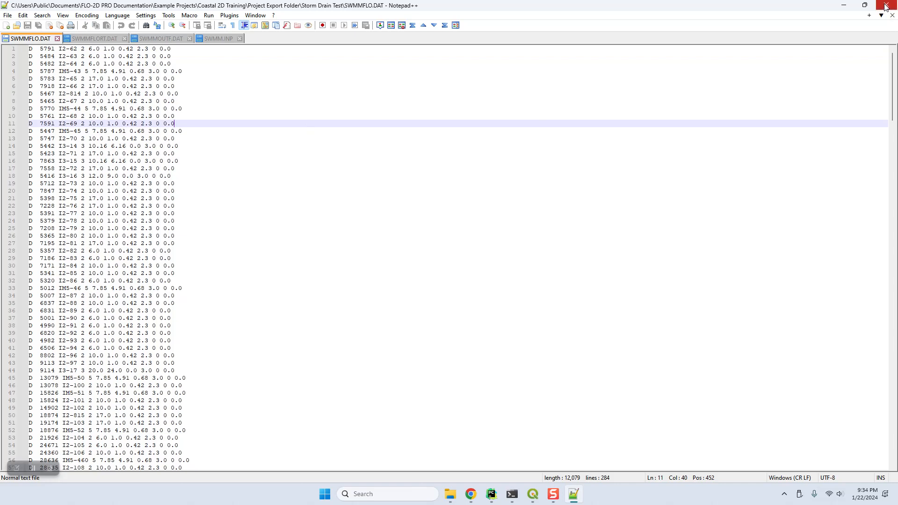
Close all four SWMM file tabs and quit Notepad++
left_click(57, 39)
left_click(62, 39)
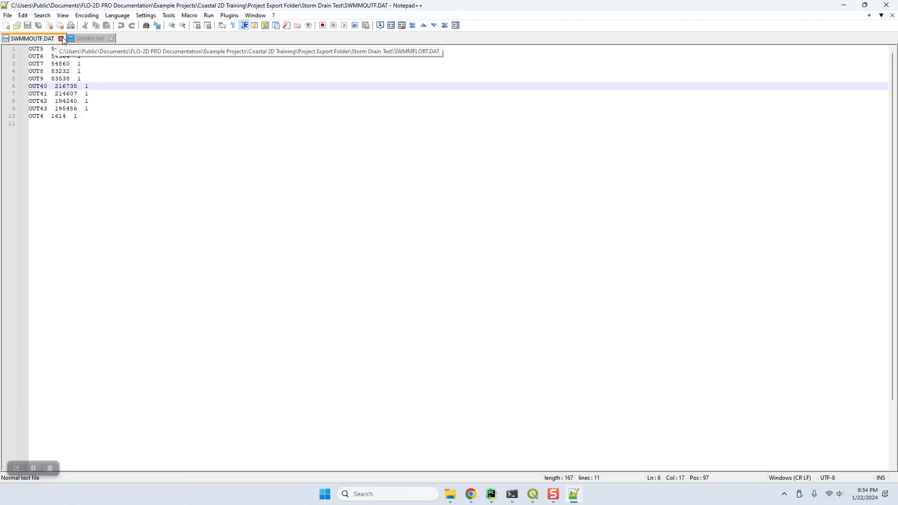
left_click(61, 39)
left_click(45, 39)
left_click(886, 4)
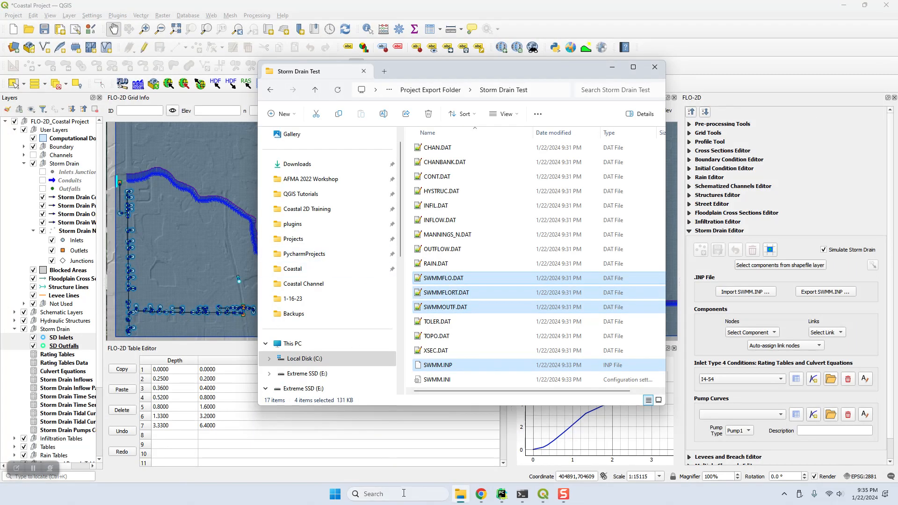
Launch EPA SWMM 5.0 by searching 'epa' in Windows search
left_click(404, 493)
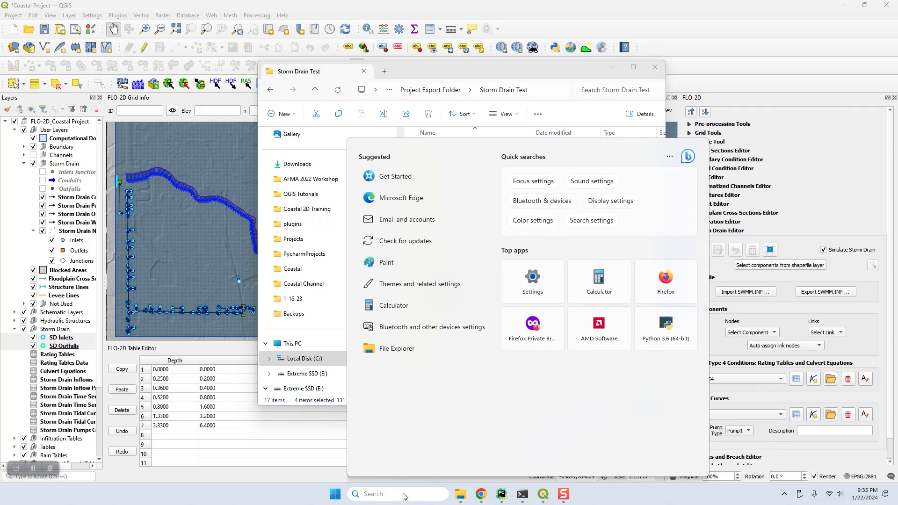
type("epa")
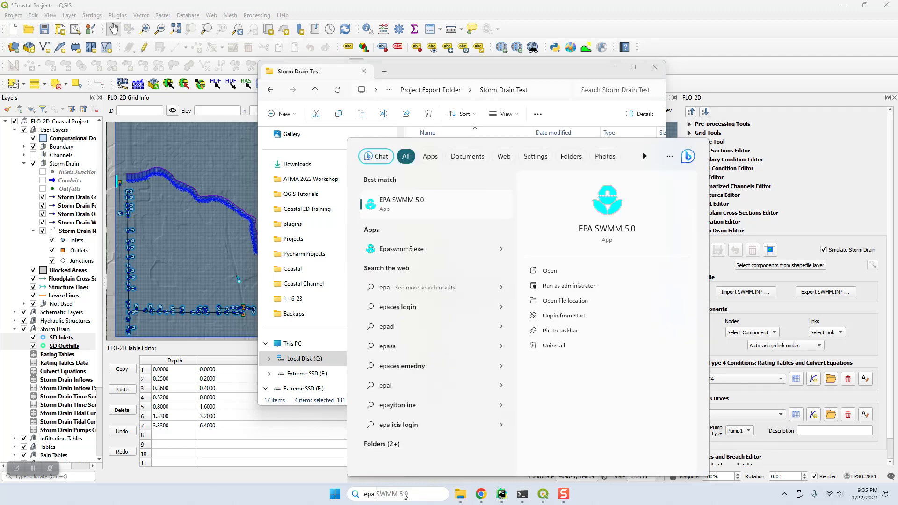
left_click(420, 201)
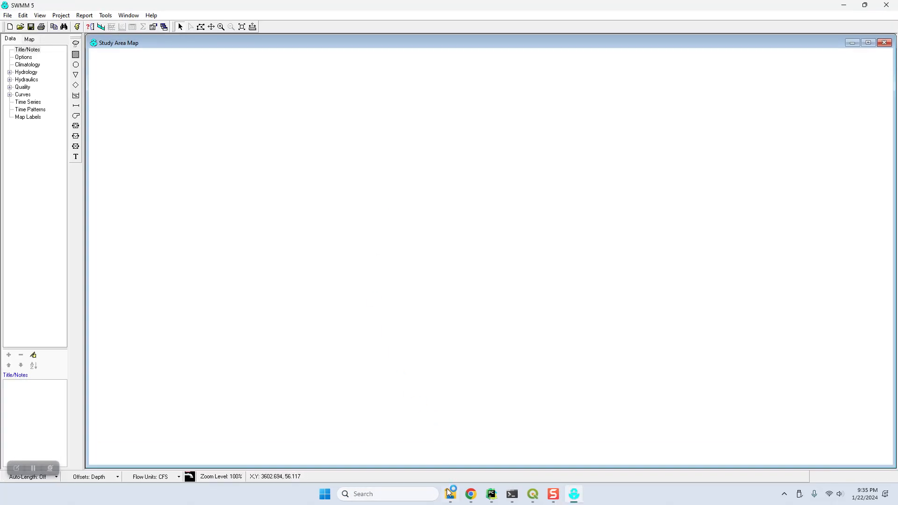
Drag SWMM.INP from the Storm Drain Test folder onto the SWMM study area map
left_click(453, 495)
left_click(438, 365)
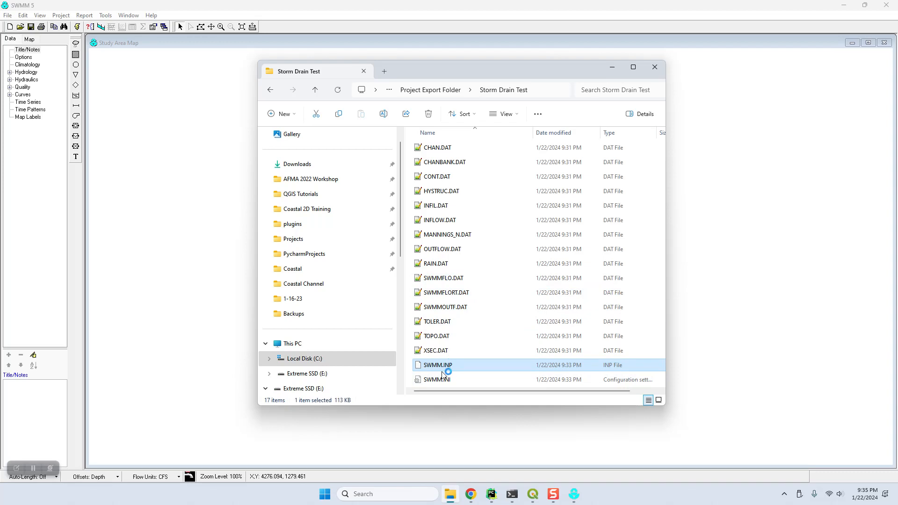
left_click_drag(437, 364, 765, 323)
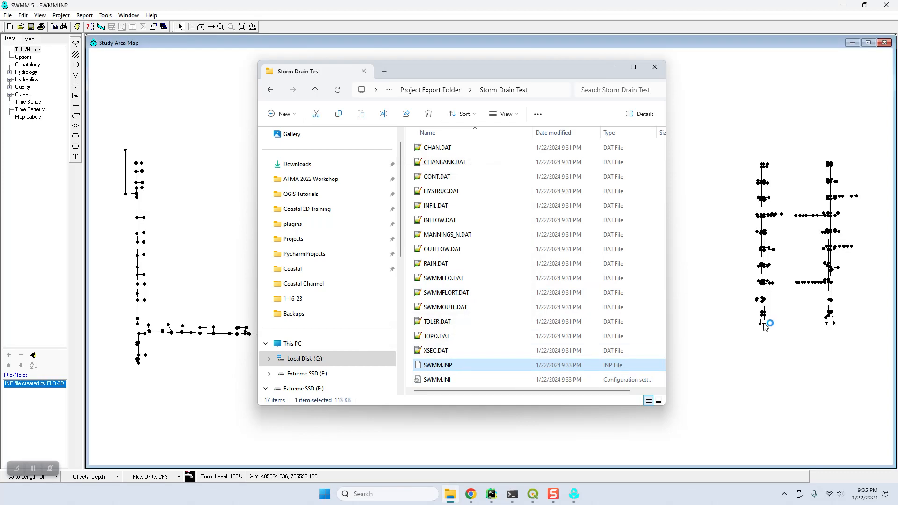
left_click(612, 68)
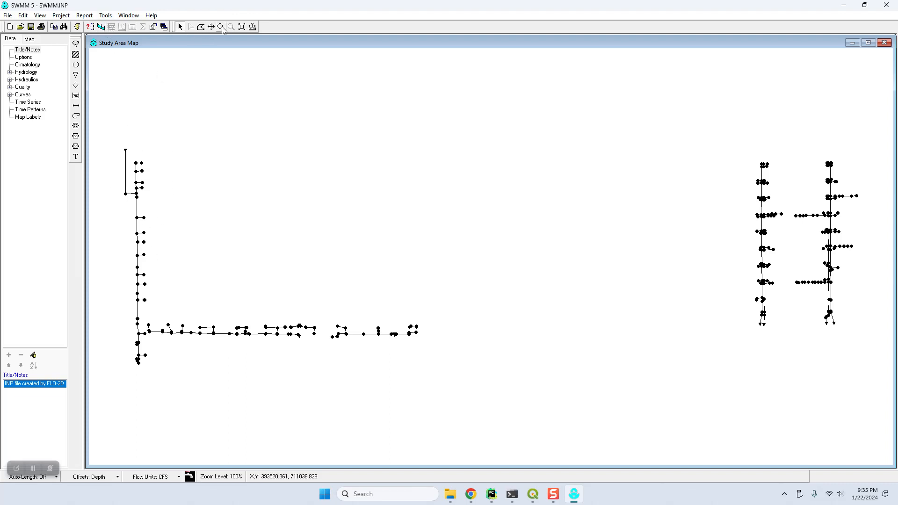
Set up a profile plot with start node I2-65 and end node OUT4 picked from the map
left_click(101, 27)
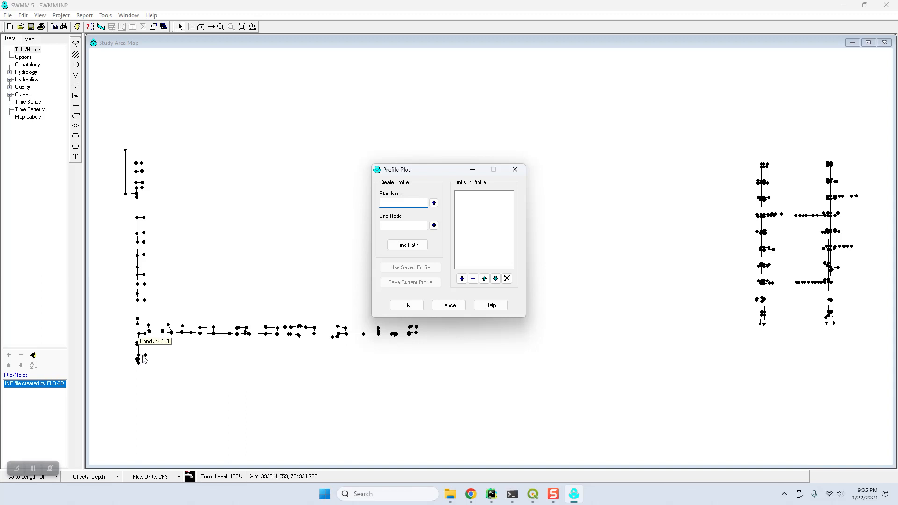
left_click(139, 359)
left_click(434, 202)
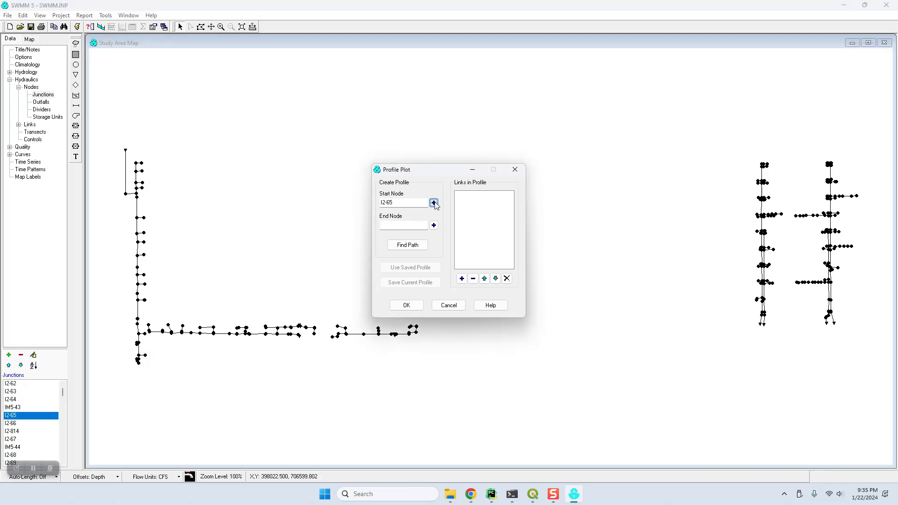
left_click(125, 150)
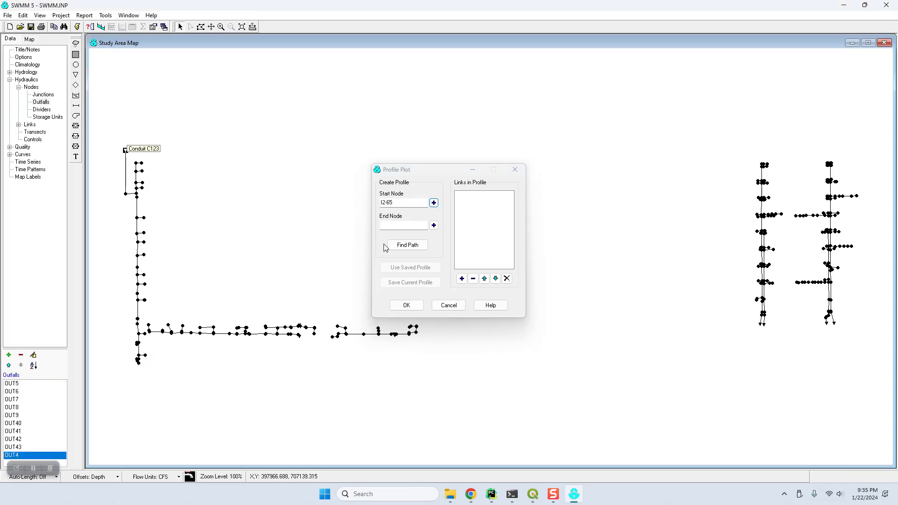
left_click(433, 225)
Find the conduit path, view the water elevation profile, then close the plot and SWMM
left_click(408, 245)
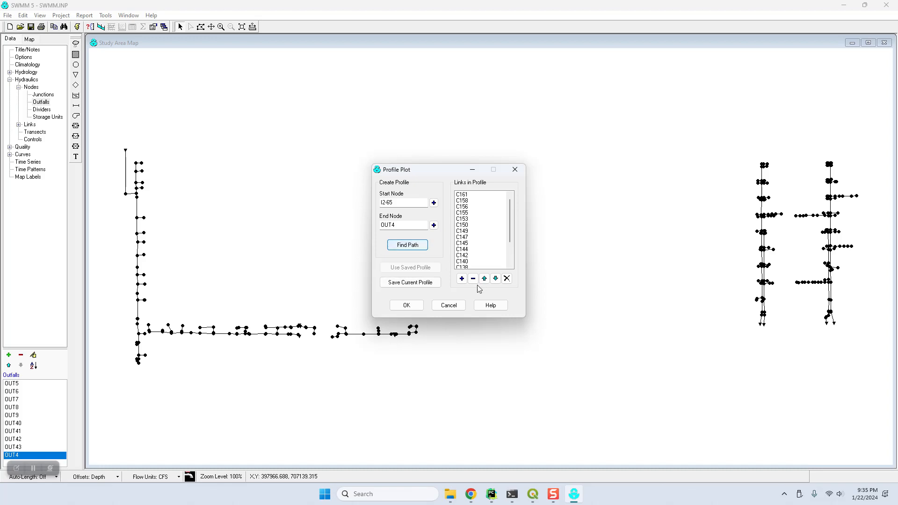
left_click(417, 306)
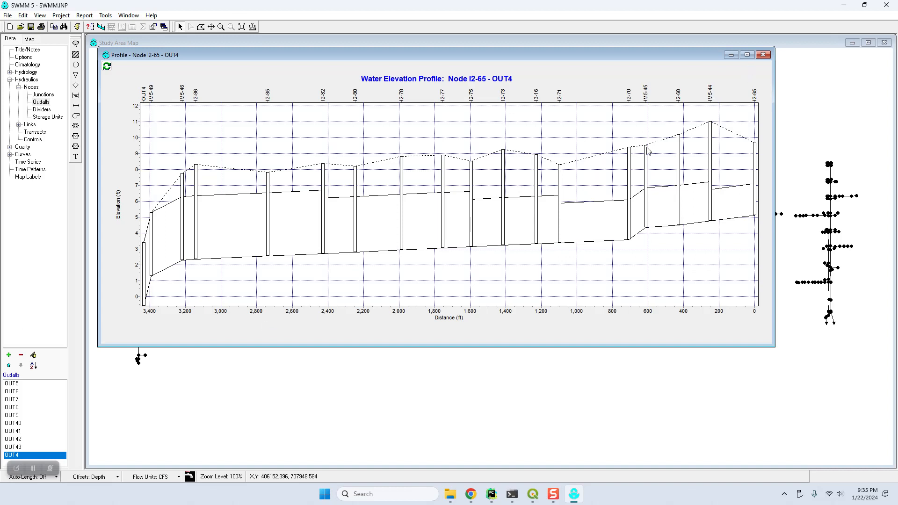
left_click(763, 55)
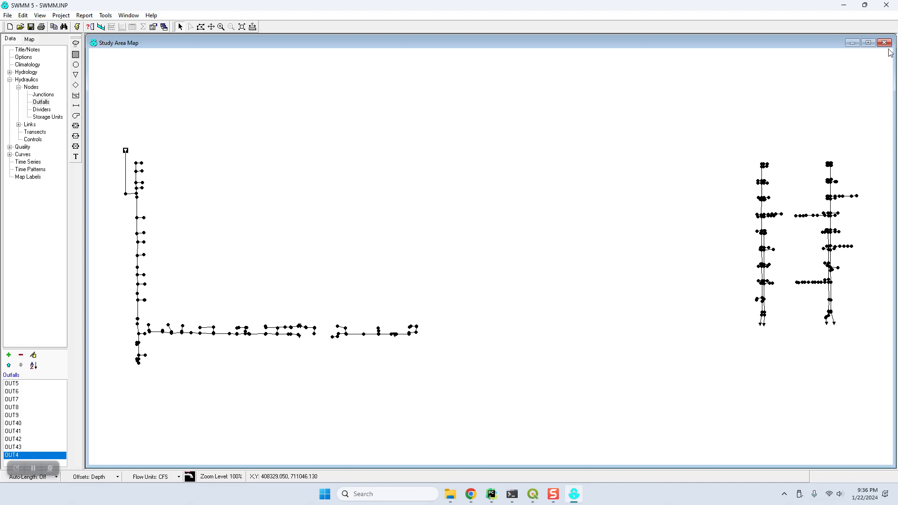
left_click(887, 5)
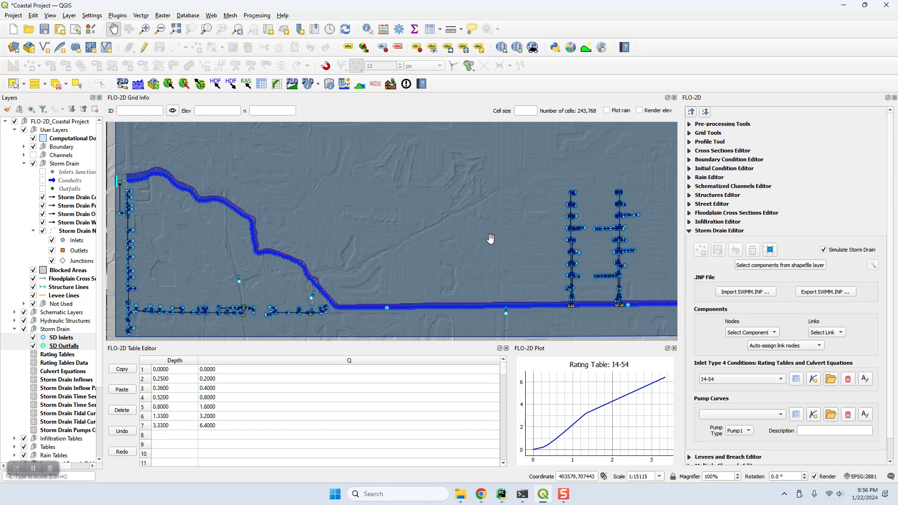
Verify the FLO-2D program and project folder paths in Run Settings and save them
left_click(138, 84)
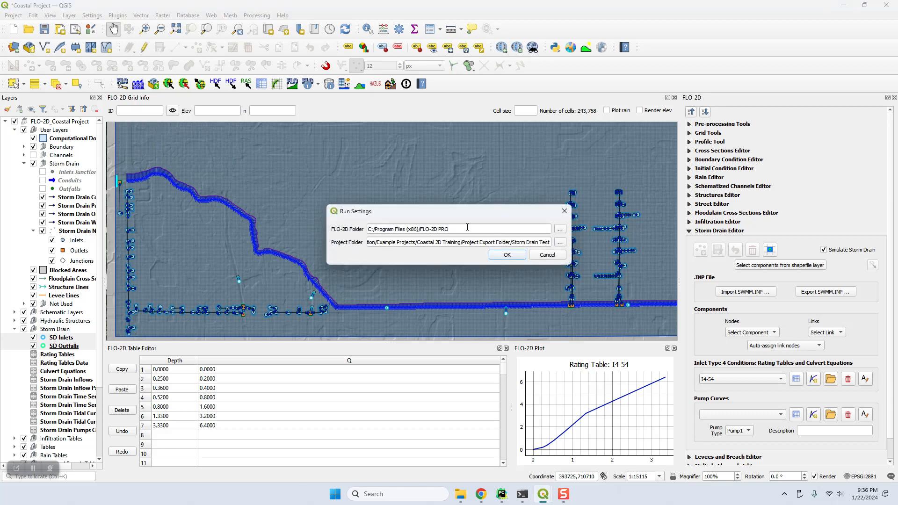
triple_click(468, 227)
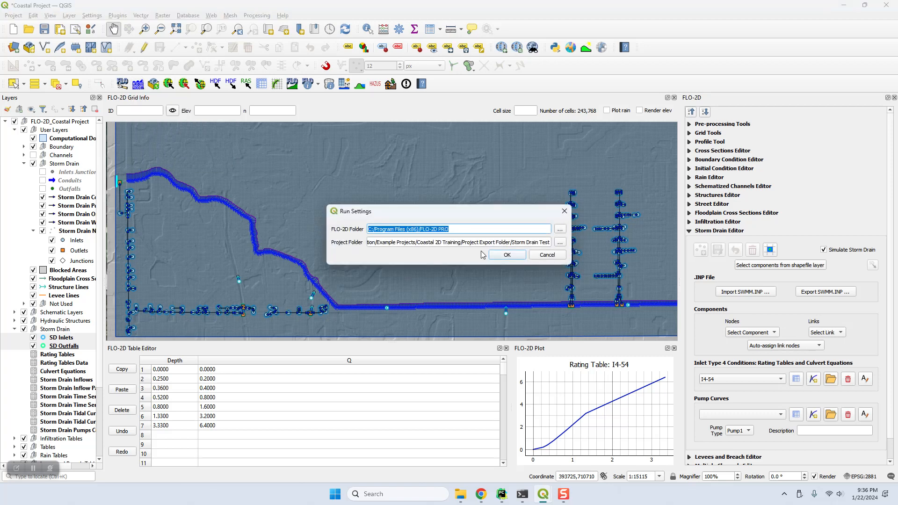
left_click(548, 244)
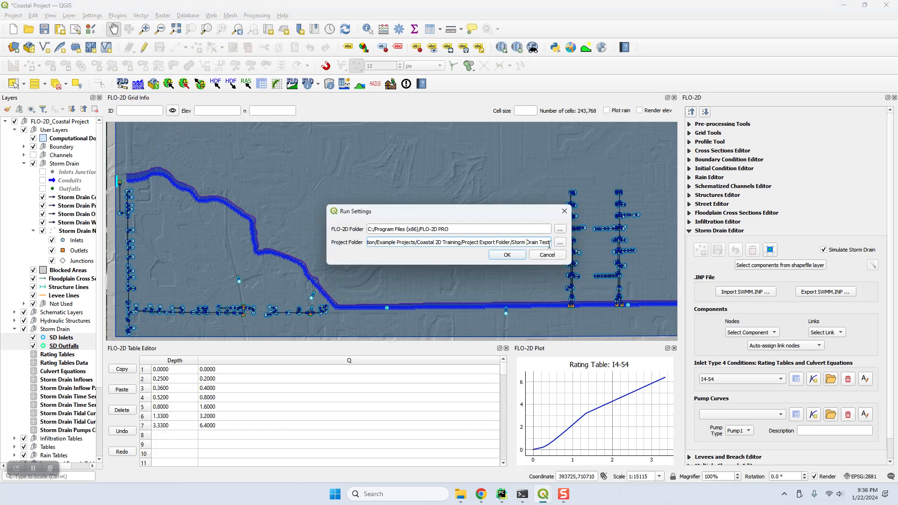
left_click(509, 255)
left_click(467, 255)
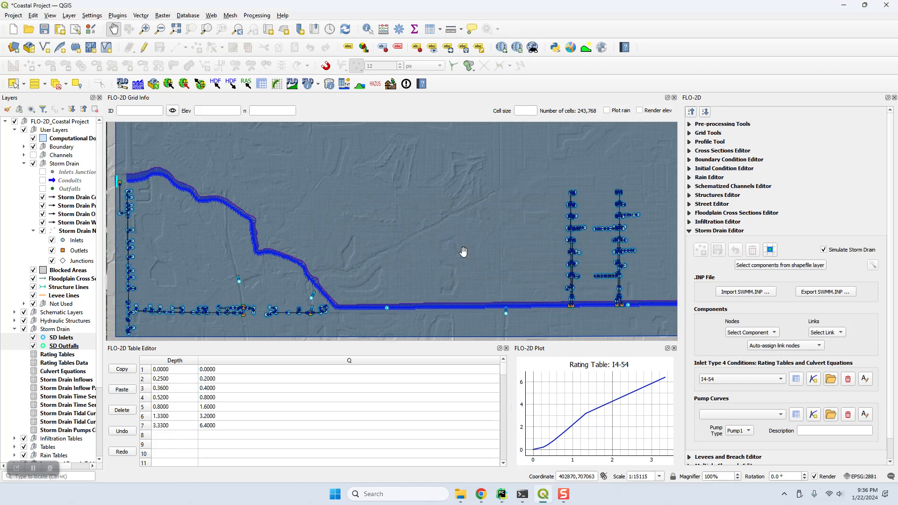
Run the FLO-2D Pro simulation, minimize its run window, and save the Coastal Project
left_click(139, 88)
left_click(143, 95)
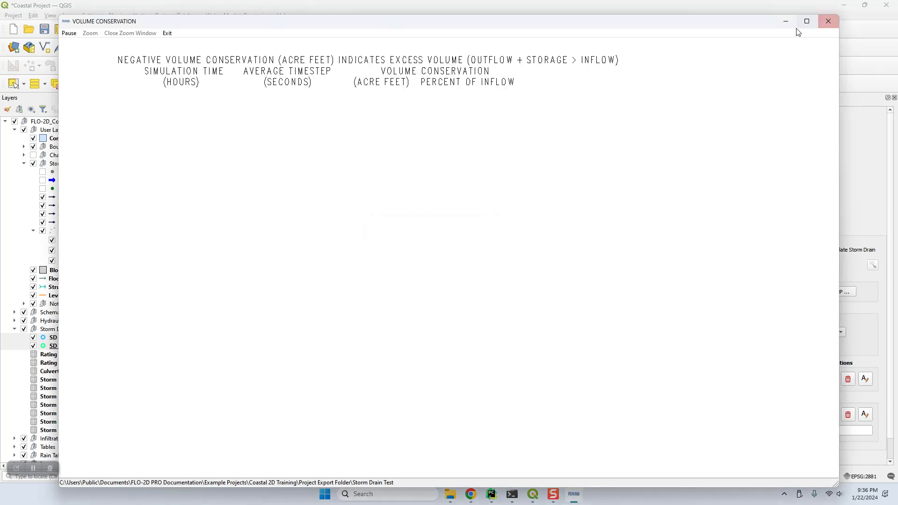
left_click(786, 21)
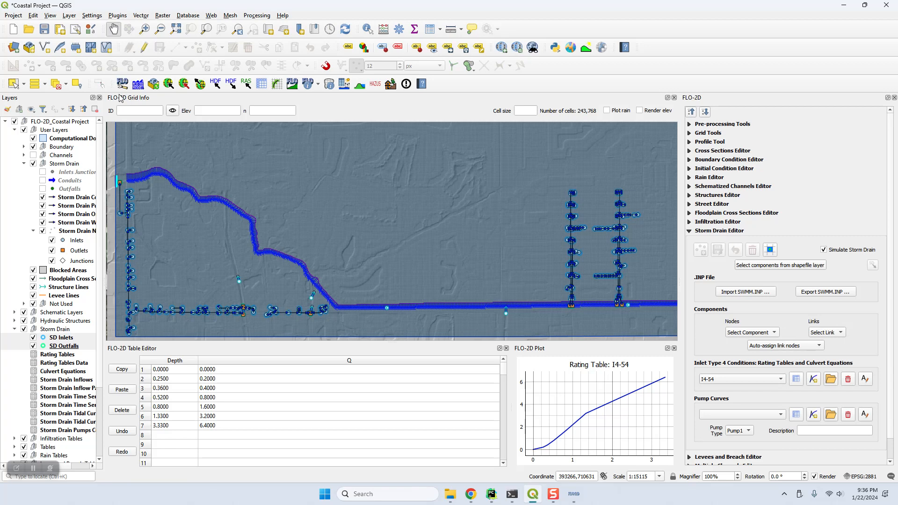
left_click(44, 30)
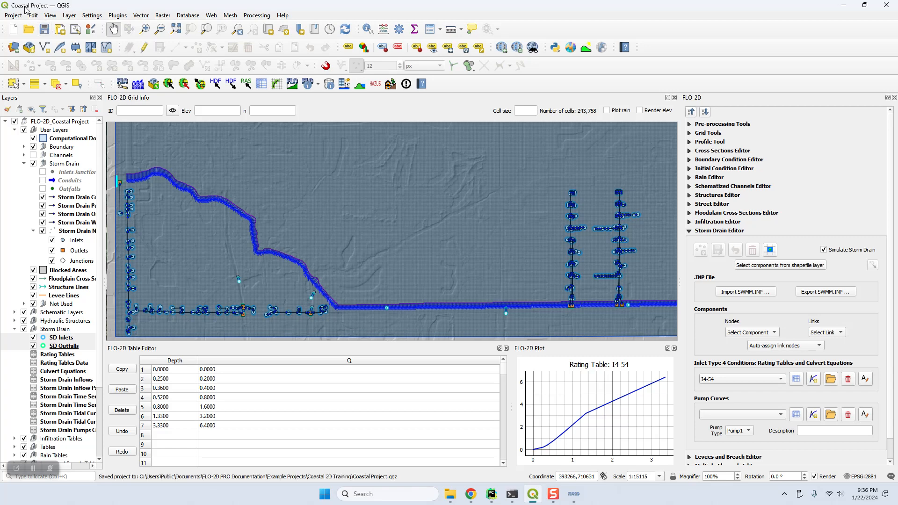
Close QGIS and go up to the Coastal 2D Training folder in File Explorer
left_click(24, 164)
left_click(885, 4)
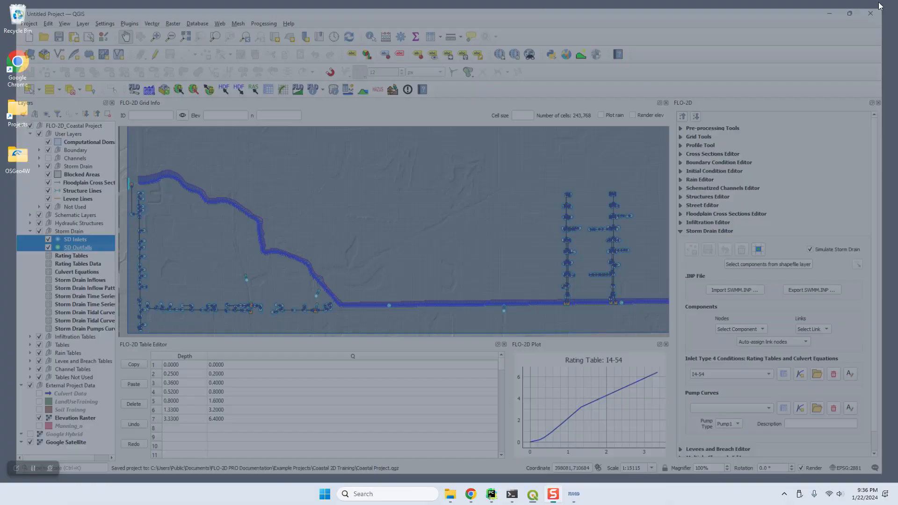
left_click(460, 493)
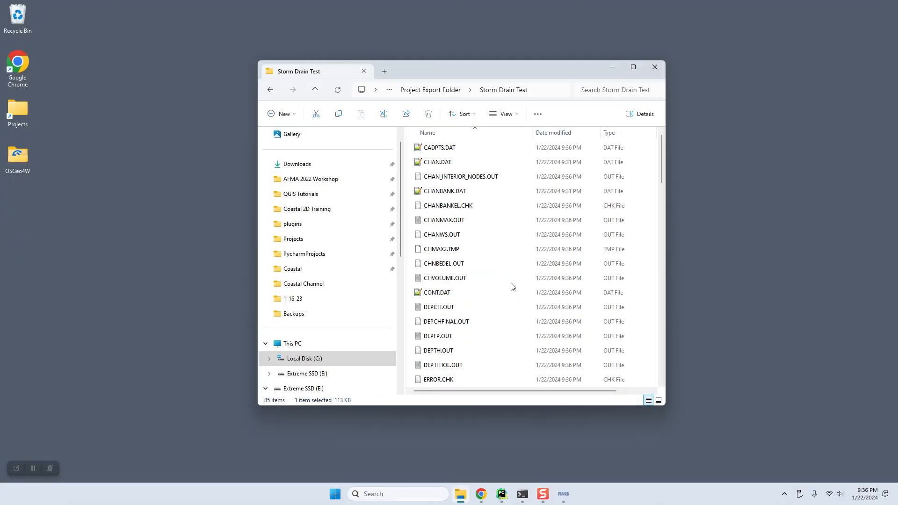
left_click(318, 88)
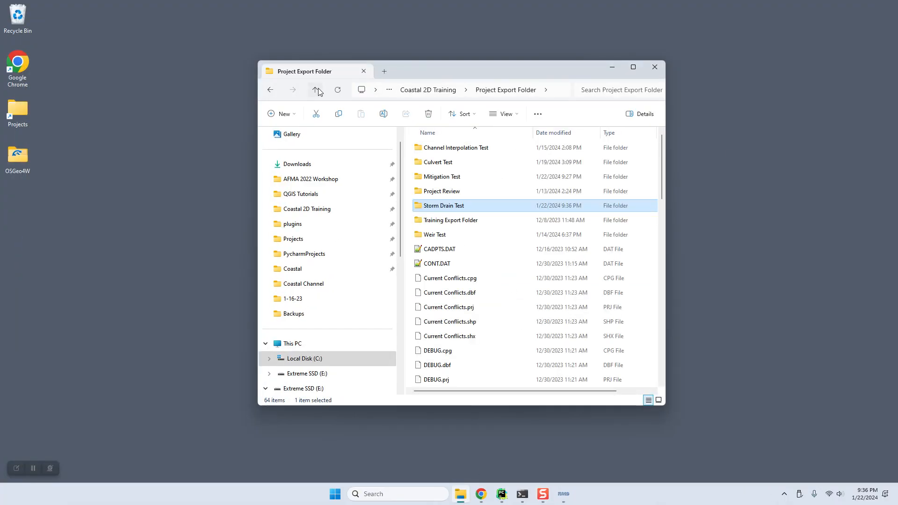
left_click(318, 88)
Compress Coastal Project.gpkg and Coastal Project.qgz into a zip archive with 7-Zip
left_click_drag(463, 270, 450, 224)
right_click(451, 224)
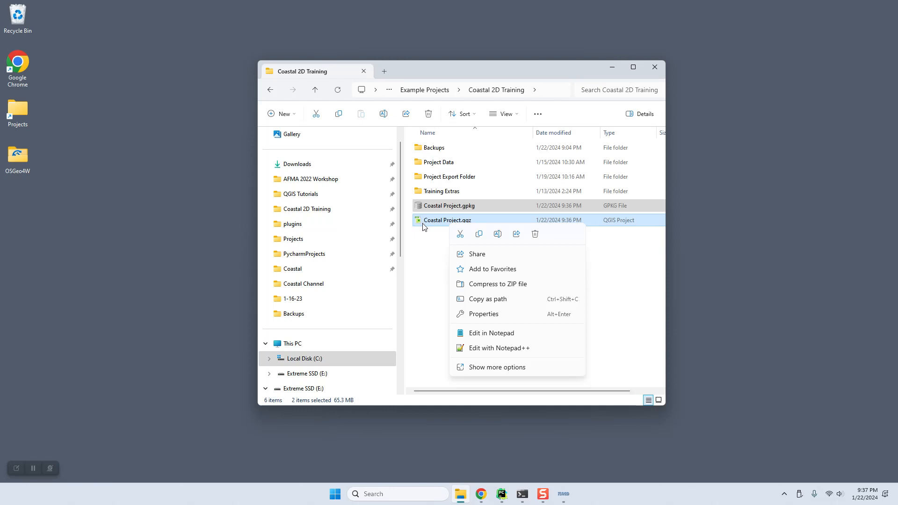
left_click(497, 370)
mouse_move(489, 263)
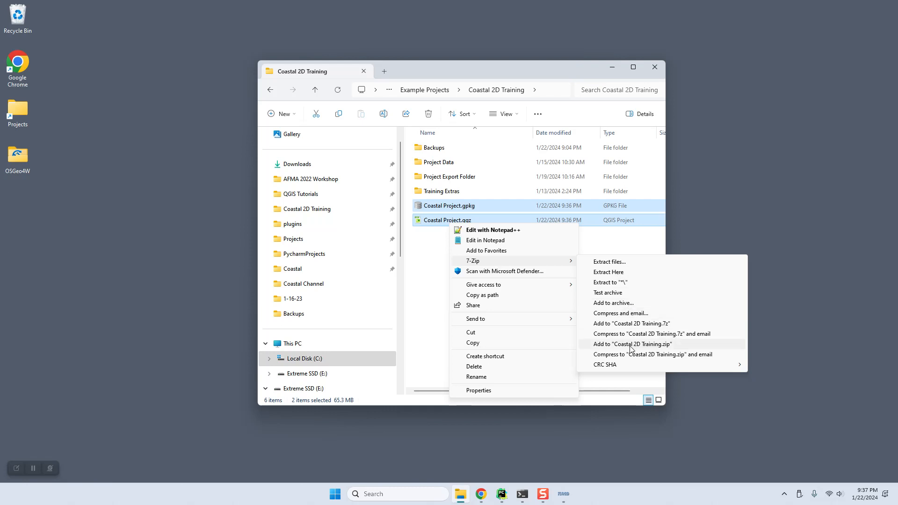
left_click(644, 343)
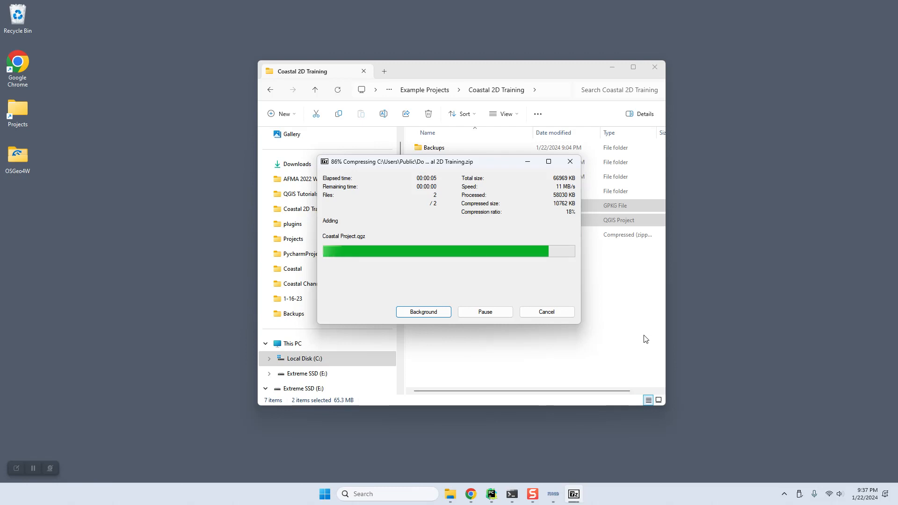
Rename the archive to Storm Drain Complete.zip and move it into the Backups folder
left_click(442, 236)
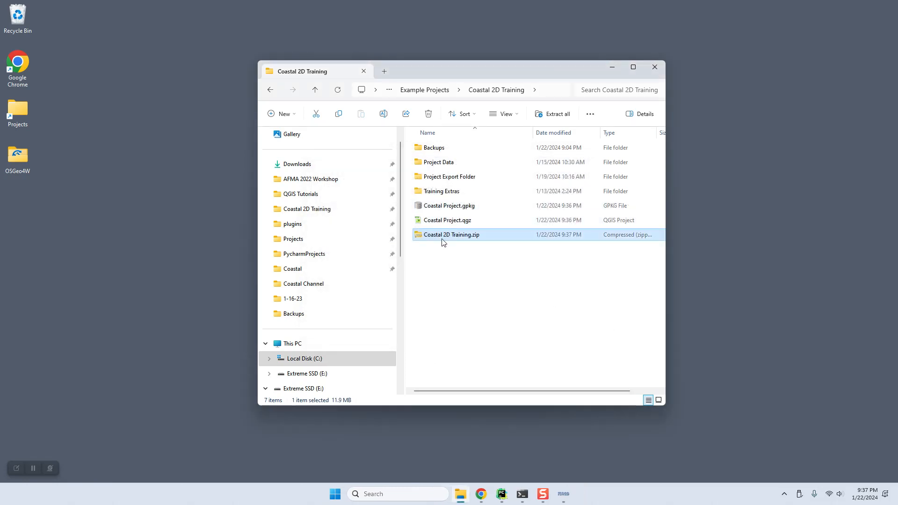
key("F2")
type("Storm Drain Complete")
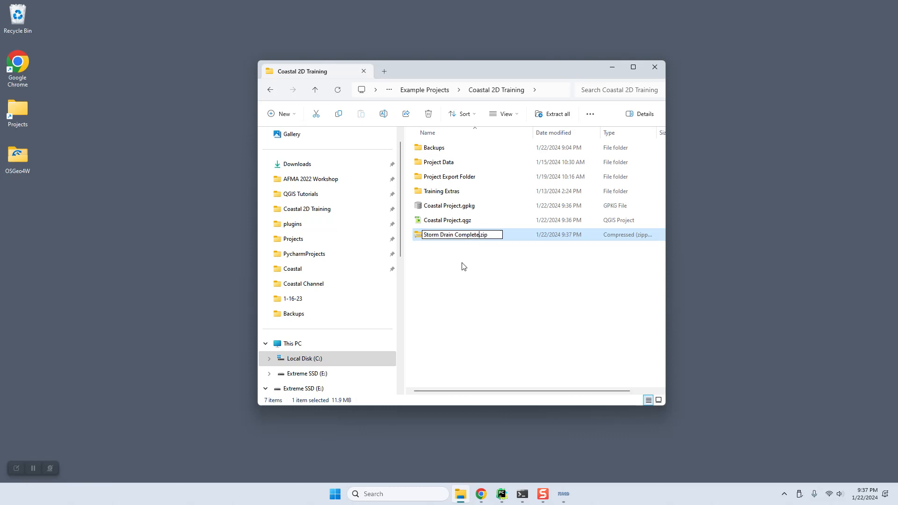
key("Return")
left_click_drag(470, 235, 484, 151)
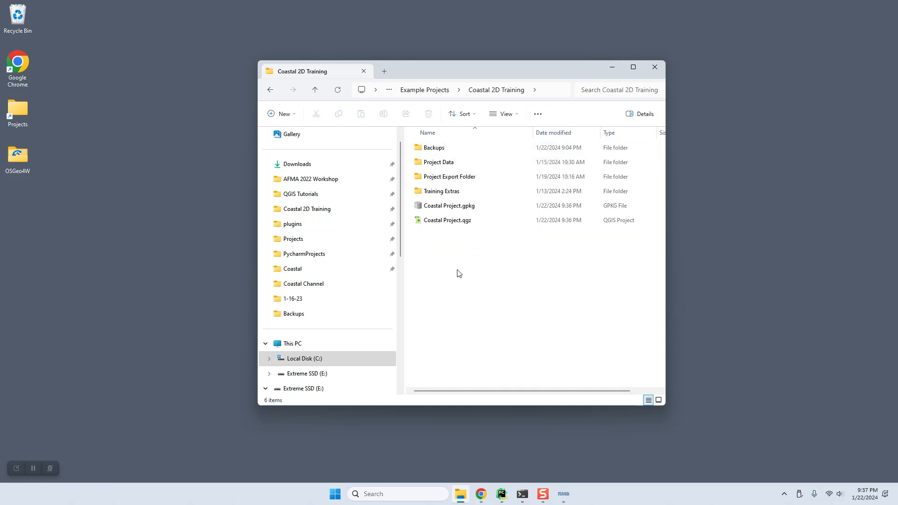
Go to the tutorial in Chrome and open the Coastal Flooding Tutorial's Urban Features page
left_click(480, 494)
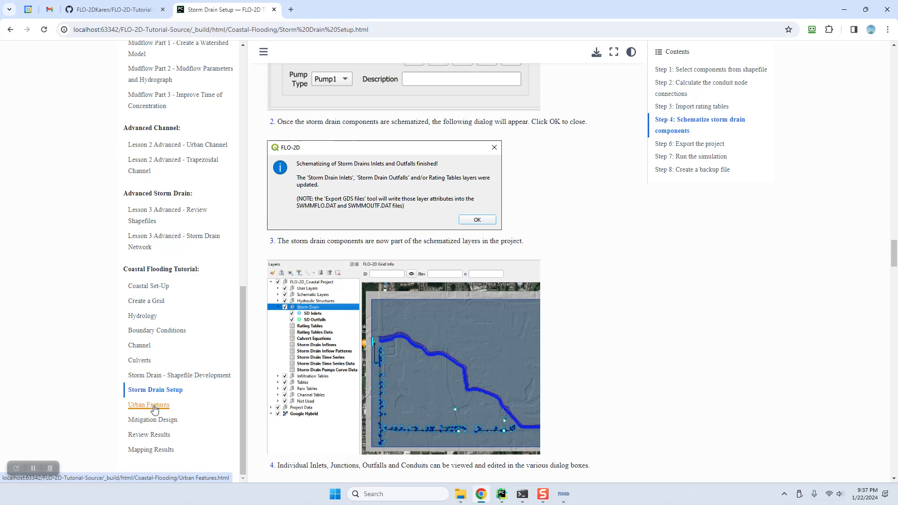
left_click(155, 410)
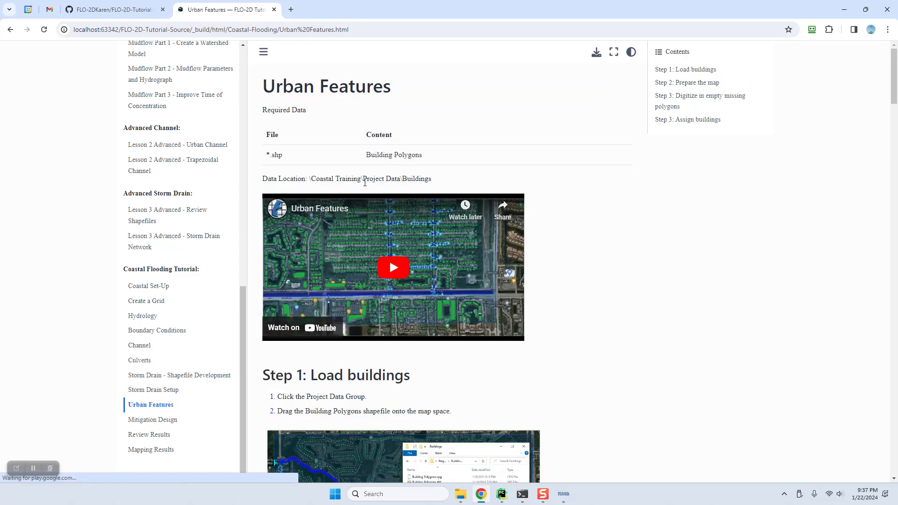